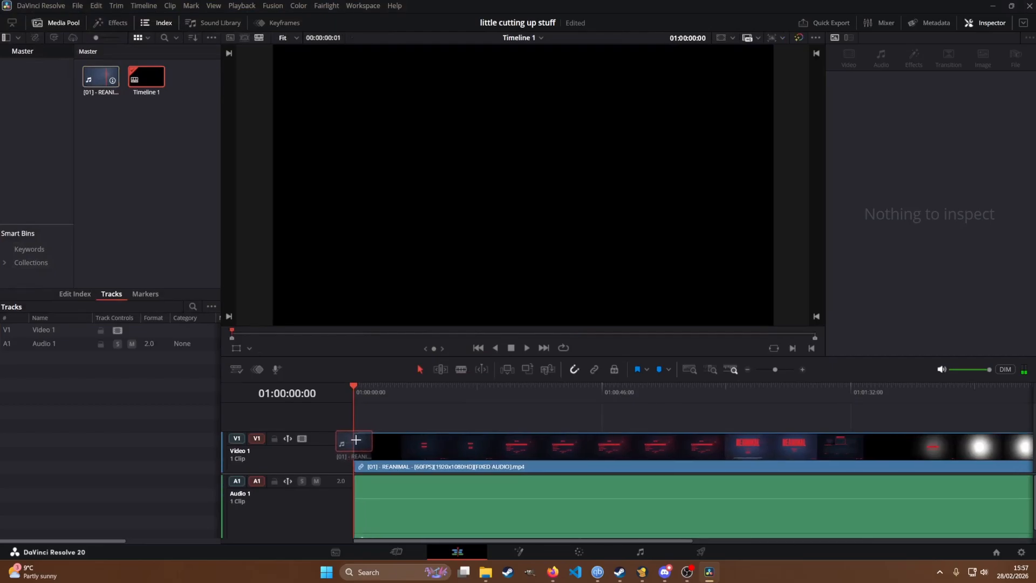
Step: Delete the REANIMAL clip's audio from the Audio 1 track, keeping its video
scroll(486, 444, down, 6)
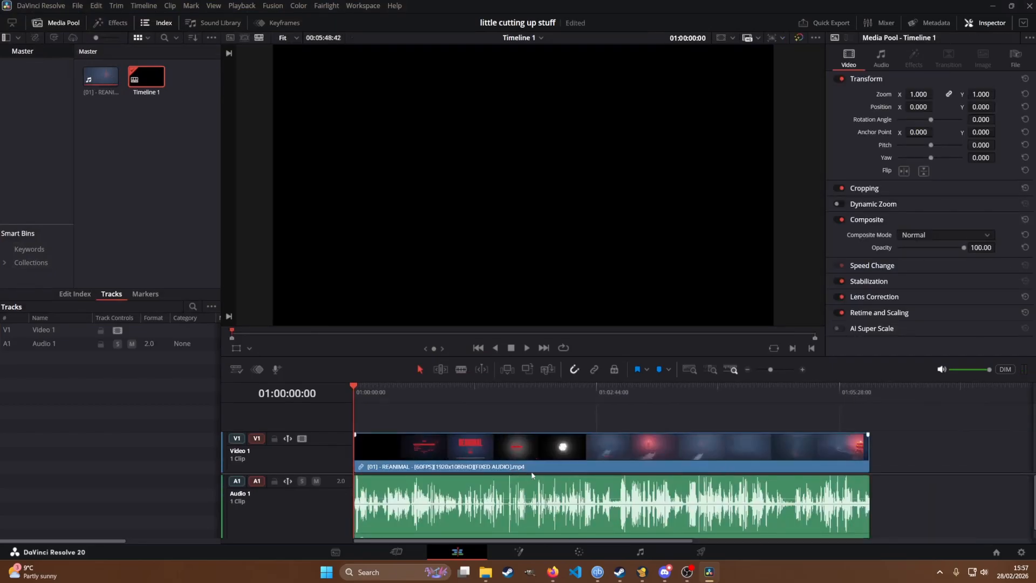
click(532, 475)
scroll(538, 420, down, 2)
alt+click(590, 475)
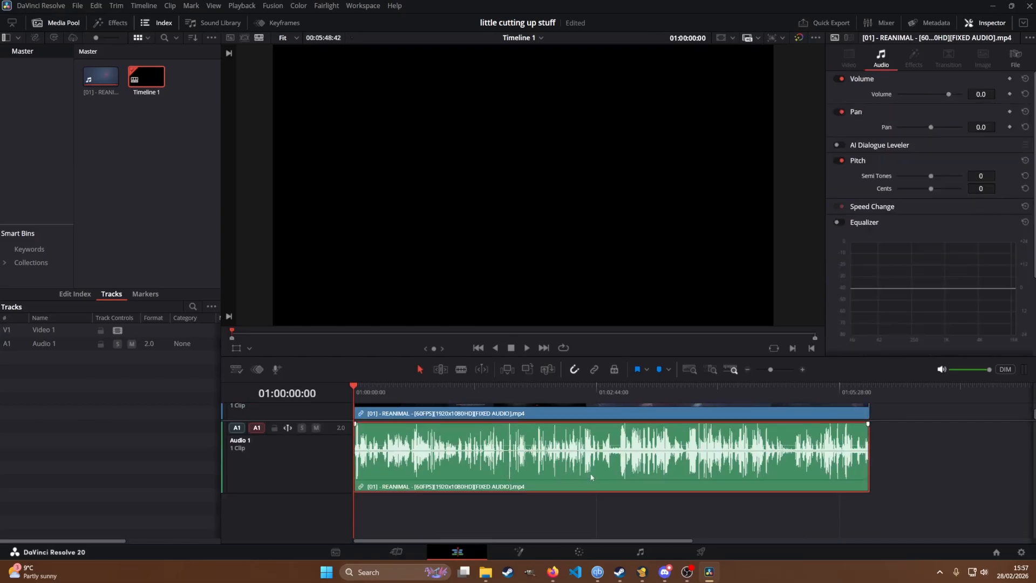
key(Delete)
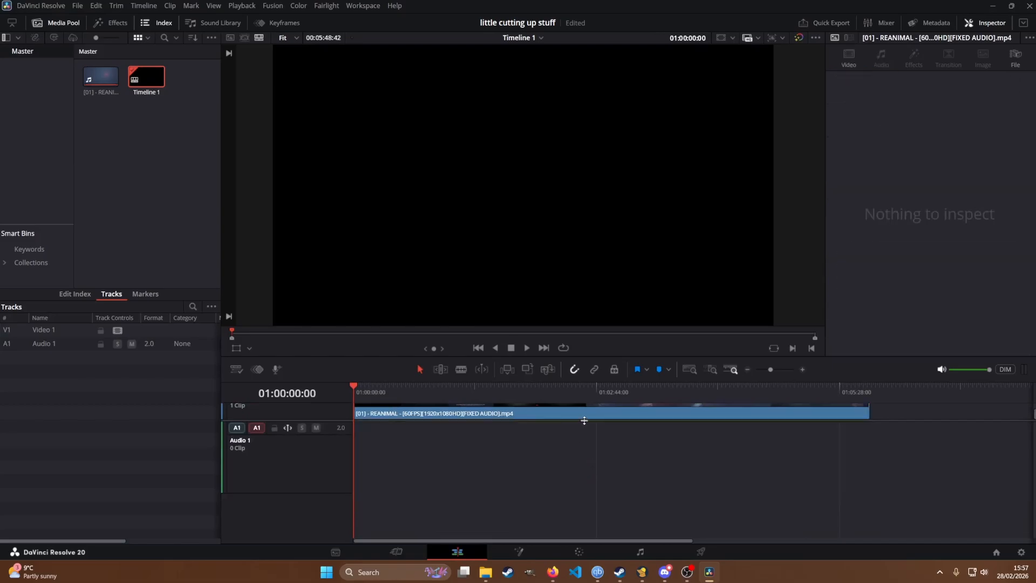
Step: Split the video clip at 01:02:53:10 and ripple delete the portion before the cut
scroll(584, 420, up, 3)
drag(364, 390, 609, 411)
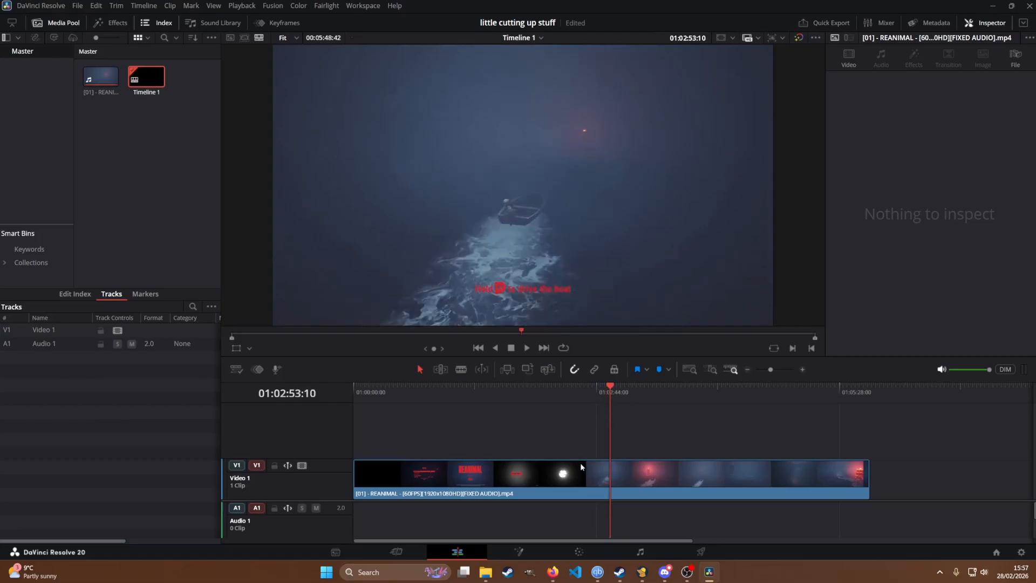
key(ctrl+b)
click(531, 478)
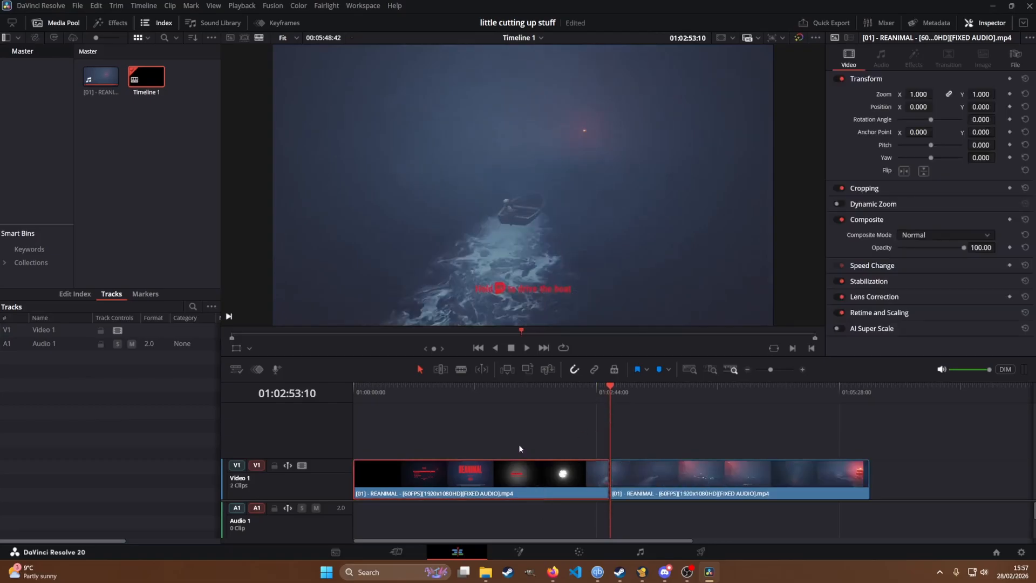
key(Delete)
Step: Split the remaining clip at 01:00:30:31 and delete everything after the cut
drag(354, 390, 399, 397)
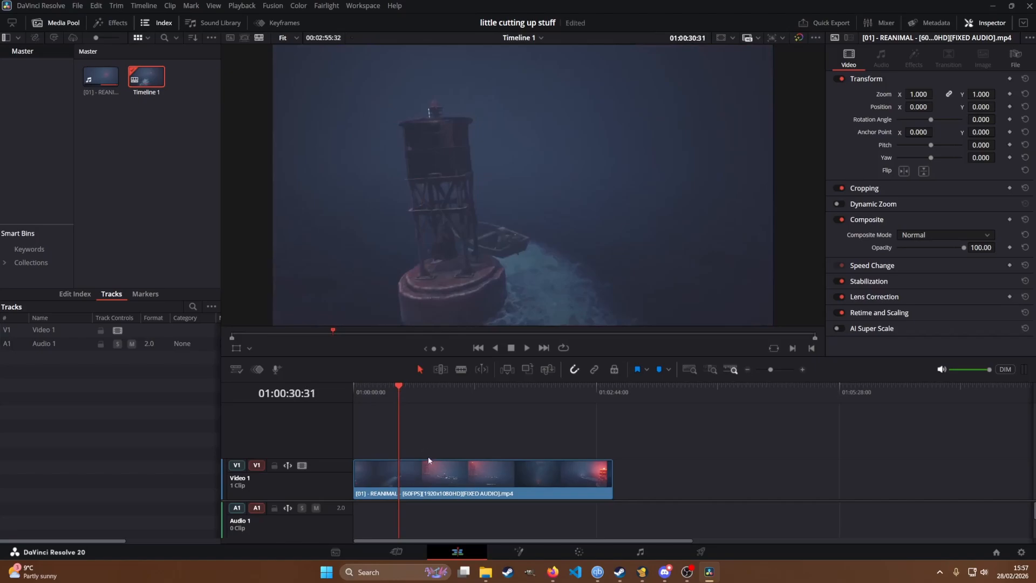
key(ctrl+b)
key(Delete)
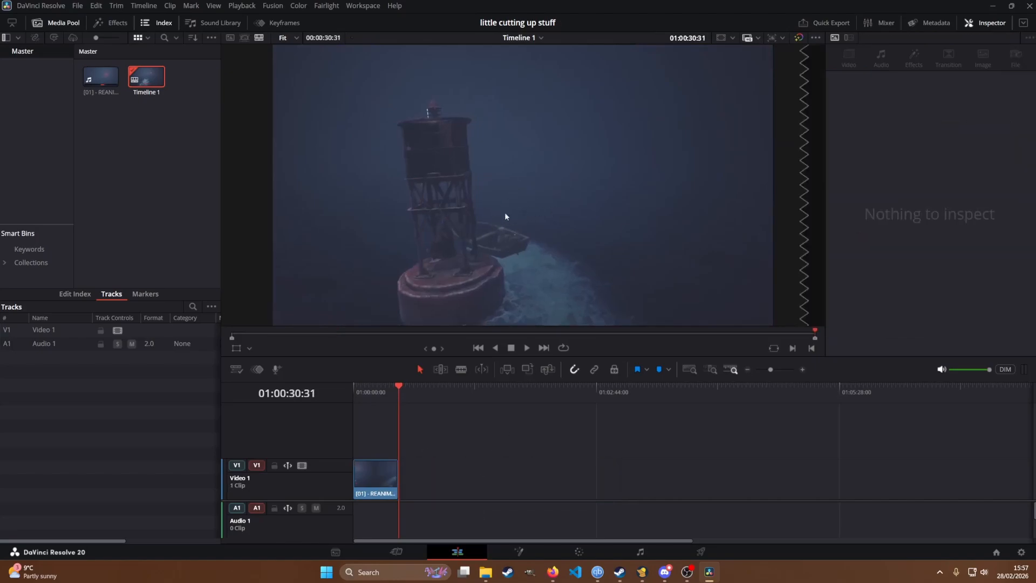
Step: Return the playhead to the start of the trimmed clip and open the clip on the Fusion page
mouse_move(397, 385)
mouse_down()
mouse_move(370, 384)
mouse_move(387, 383)
mouse_move(378, 387)
mouse_up()
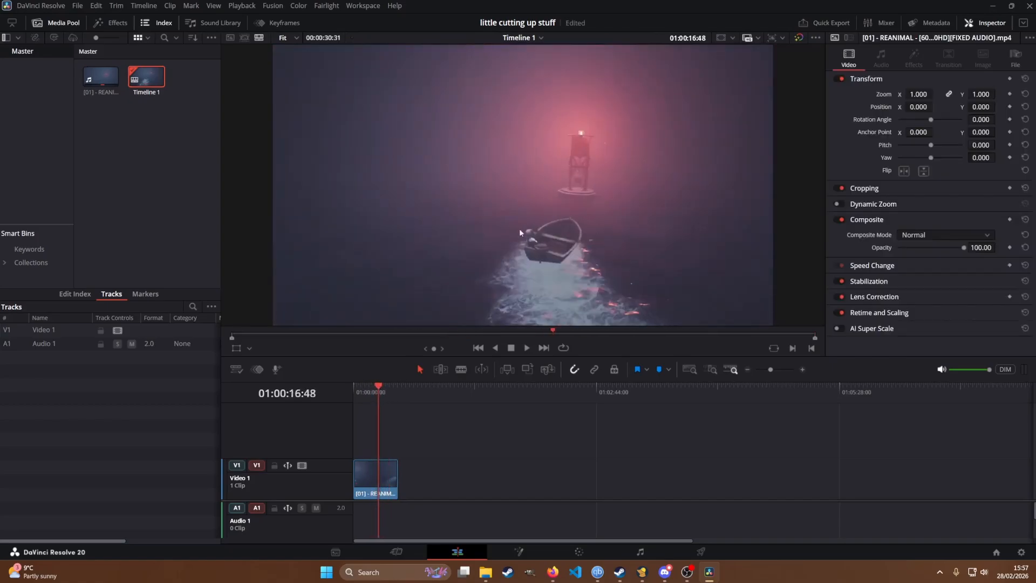
click(112, 125)
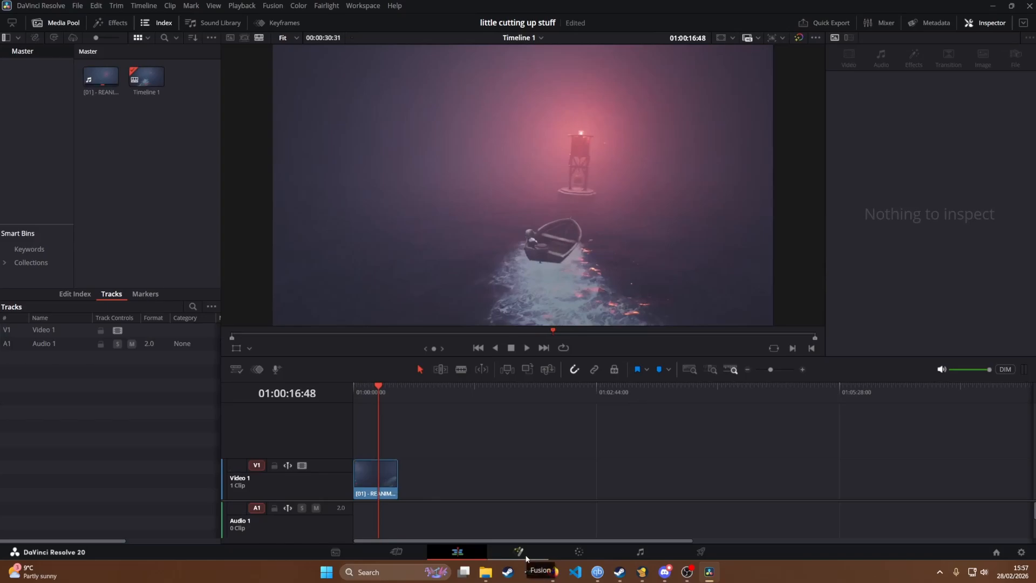
drag(384, 379, 353, 392)
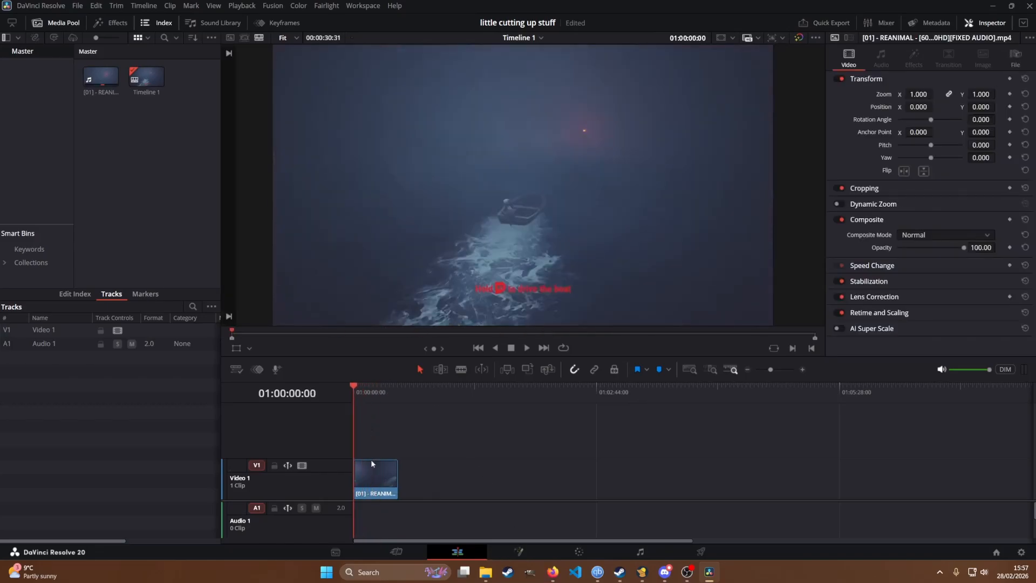
click(543, 558)
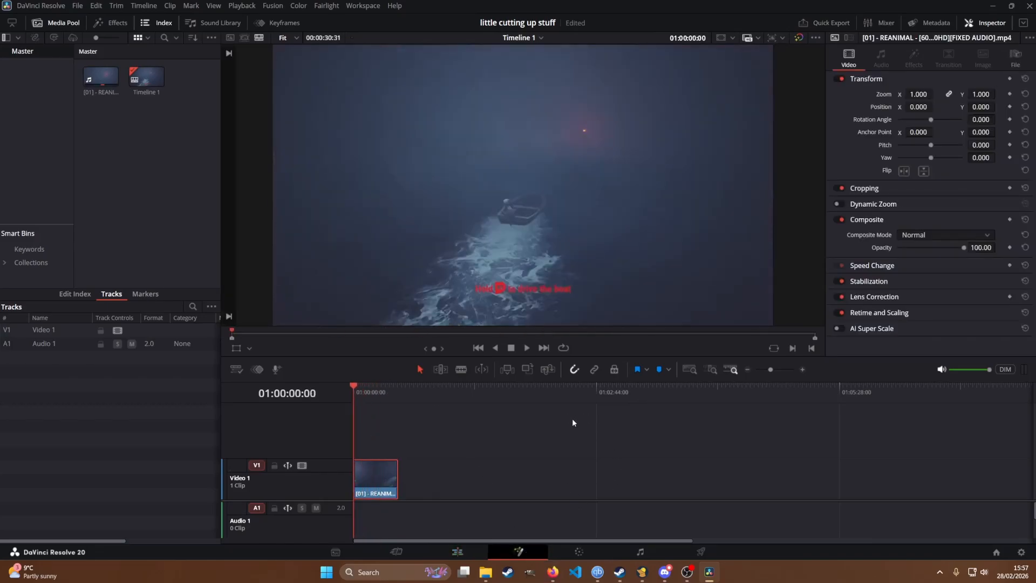
Step: Add a Planar Tracker node between MediaIn1 and MediaOut1
drag(321, 408, 638, 386)
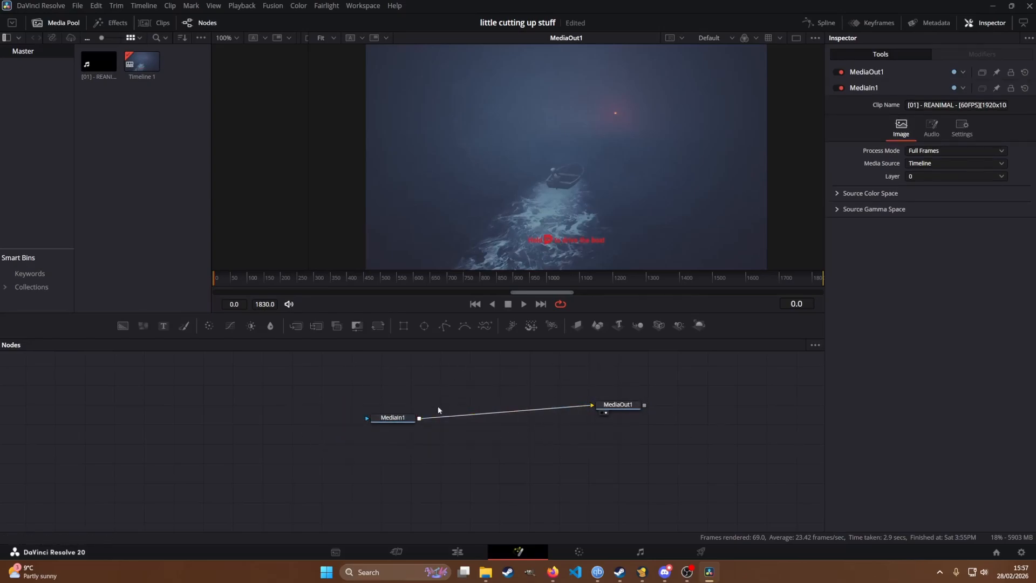
drag(393, 417, 392, 389)
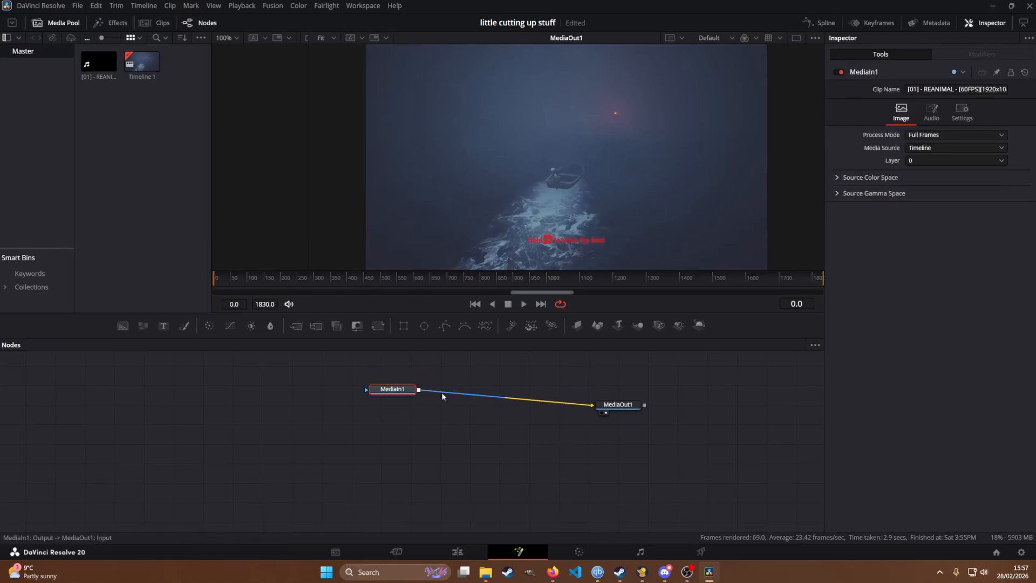
click(206, 25)
click(207, 25)
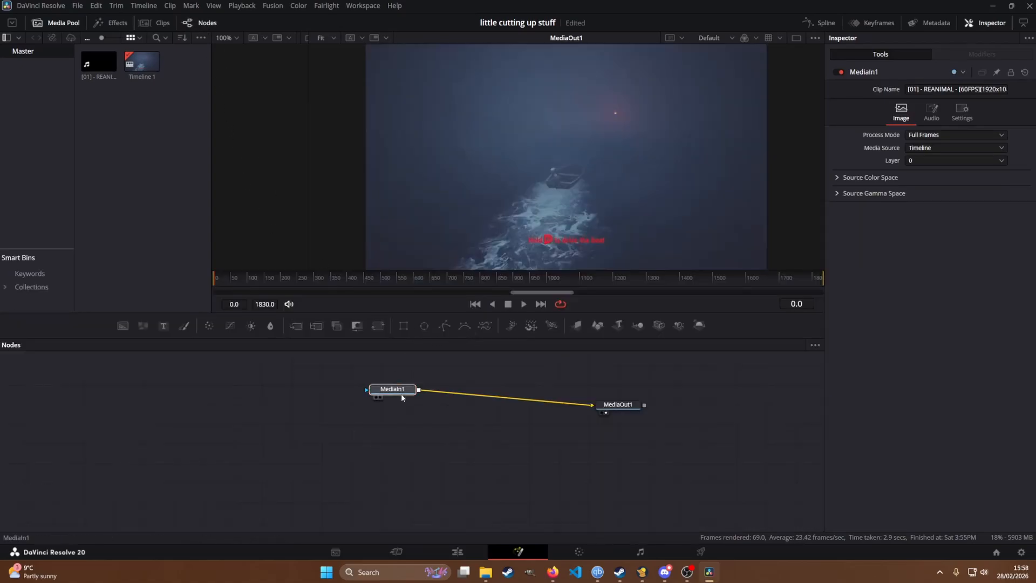
mouse_move(402, 395)
mouse_down()
mouse_move(388, 391)
mouse_move(399, 405)
mouse_up()
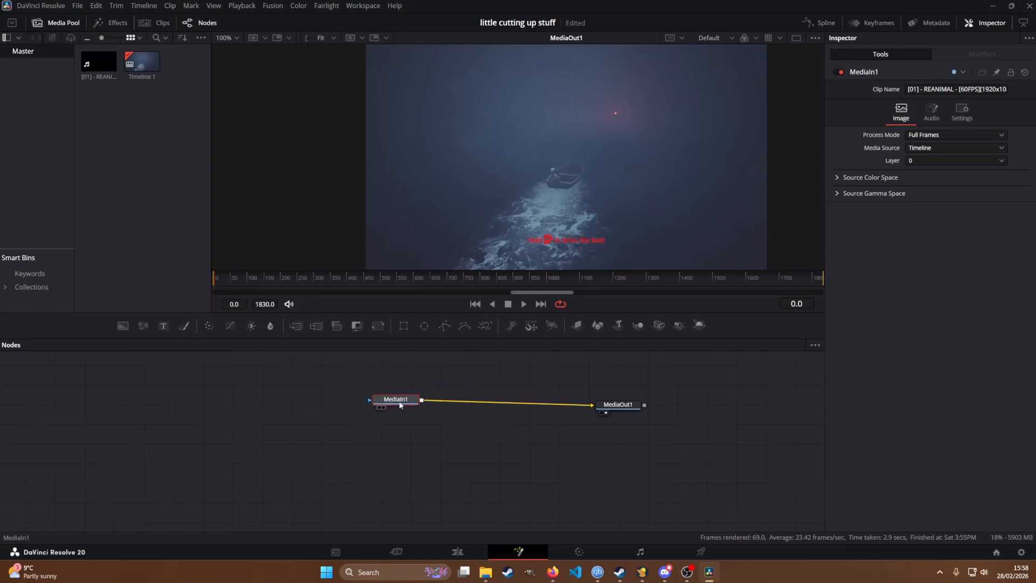
key(shift+space)
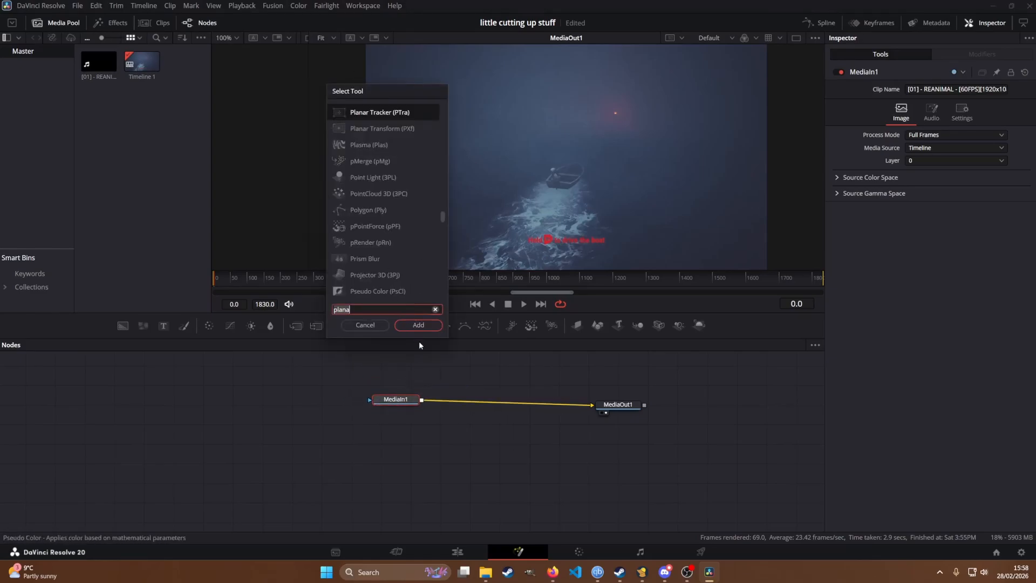
click(418, 325)
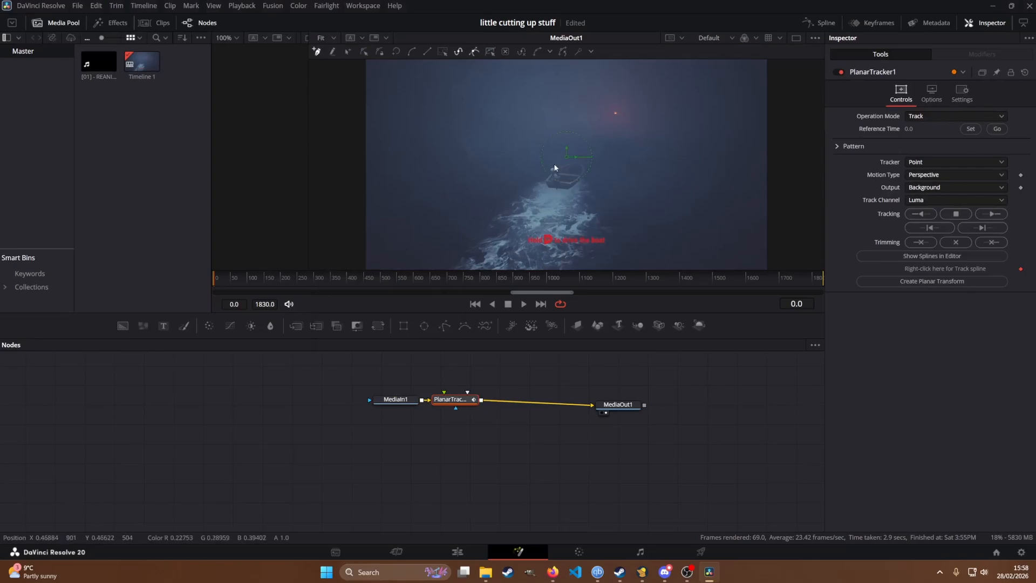
Step: Draw a closed tracking outline around the head of the figure in the boat
scroll(555, 169, up, 10)
click(536, 148)
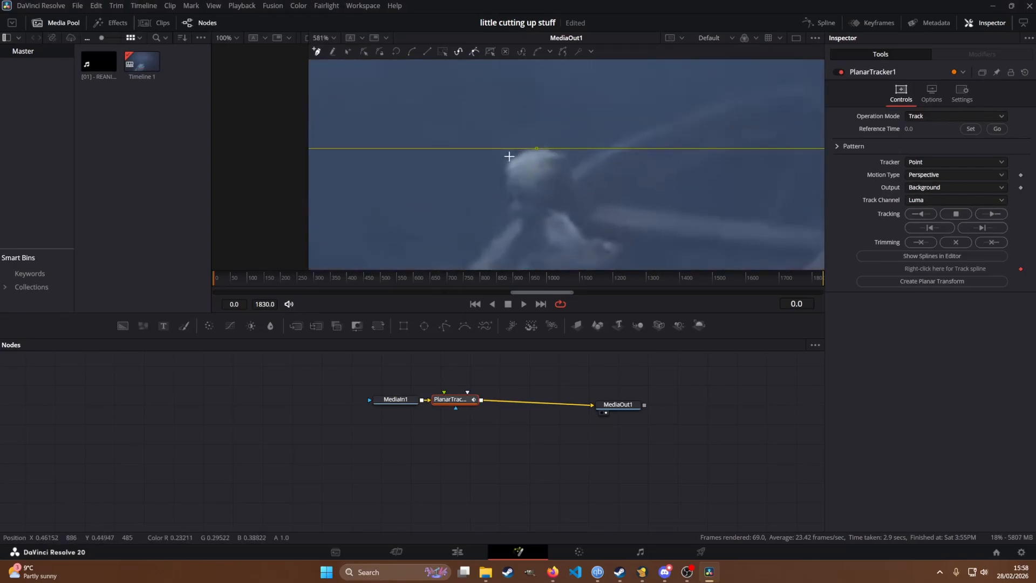
click(509, 164)
click(507, 194)
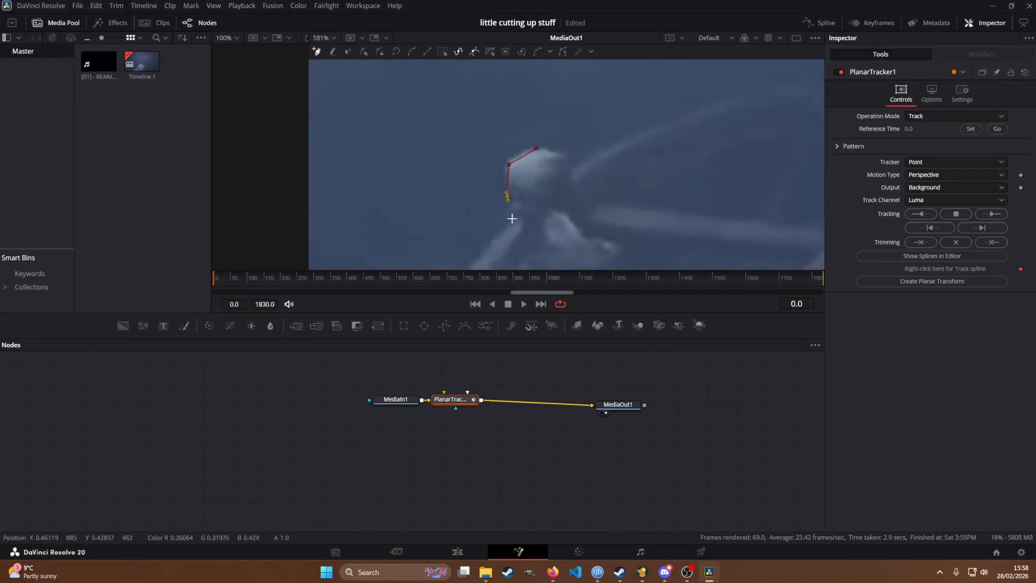
click(573, 182)
click(572, 161)
scroll(539, 162, down, 10)
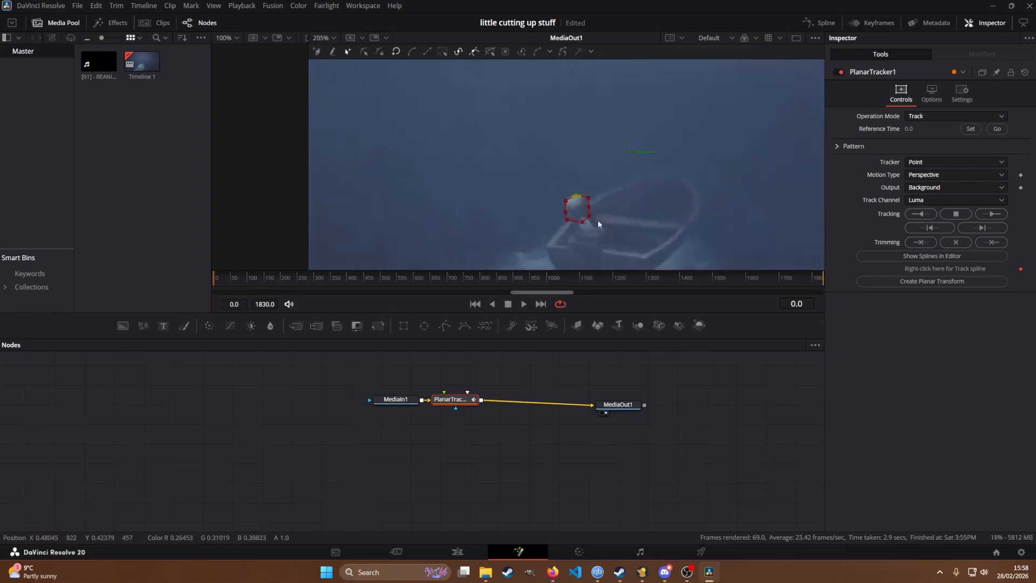
drag(545, 135, 557, 208)
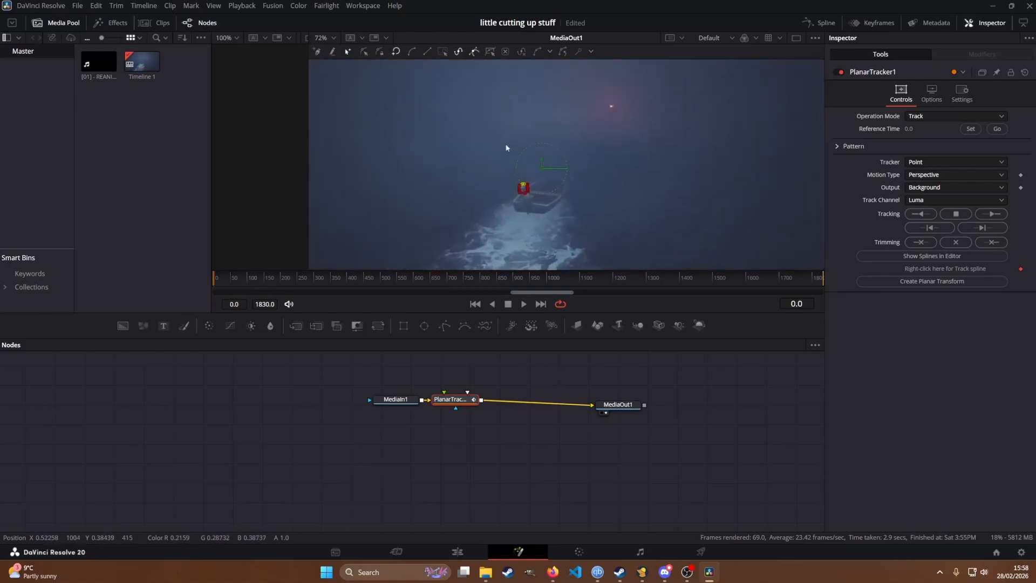
Step: Set the planar tracker's reference time to the current frame, with Hybrid Point/Area as tracker and Translation as motion type
click(923, 116)
click(962, 127)
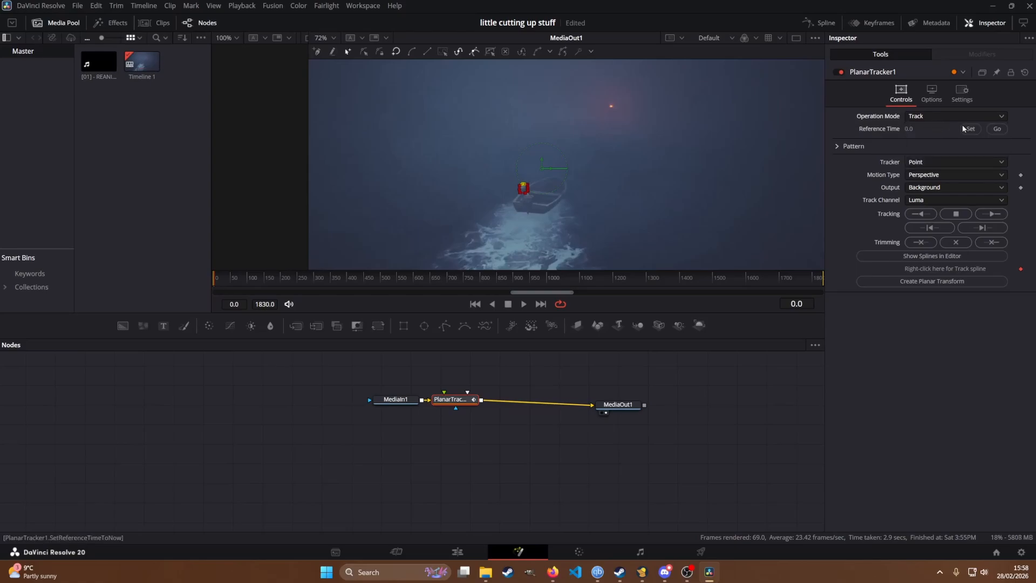
click(951, 160)
click(949, 182)
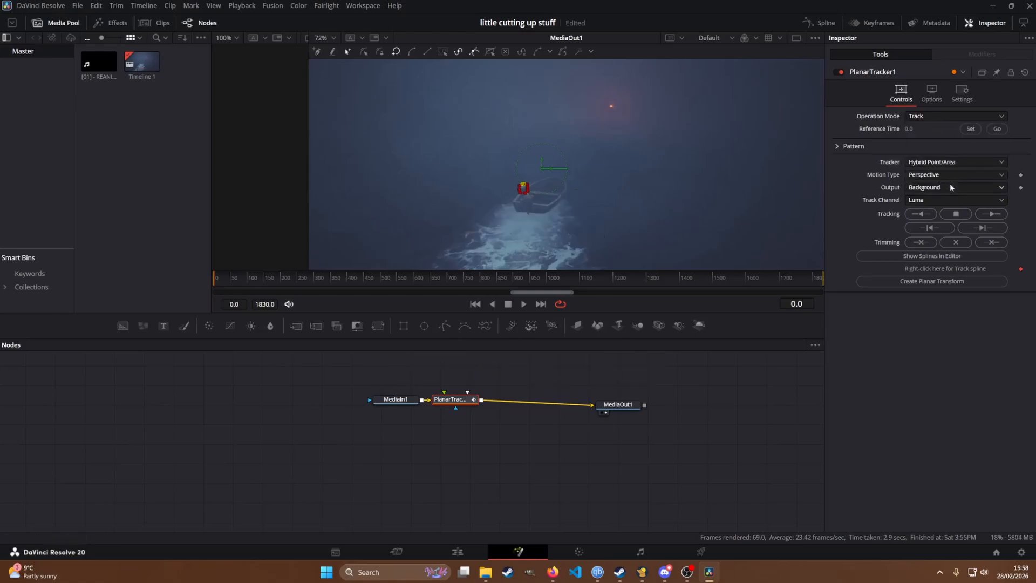
click(947, 175)
click(950, 187)
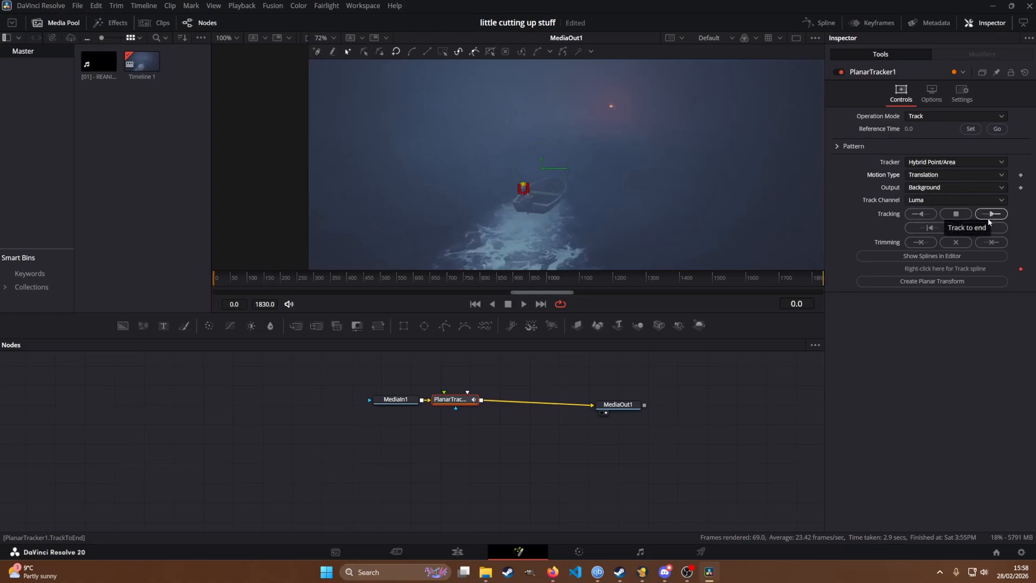
Step: Track the head outline forward from the first frame and check up close where the tracked outline lies on the boat
scroll(658, 179, down, 3)
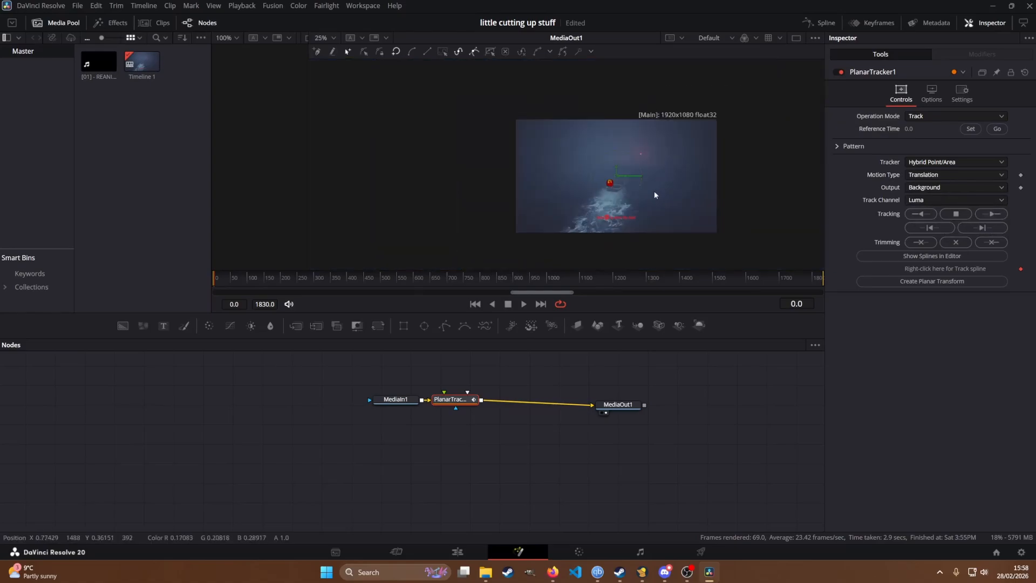
click(989, 214)
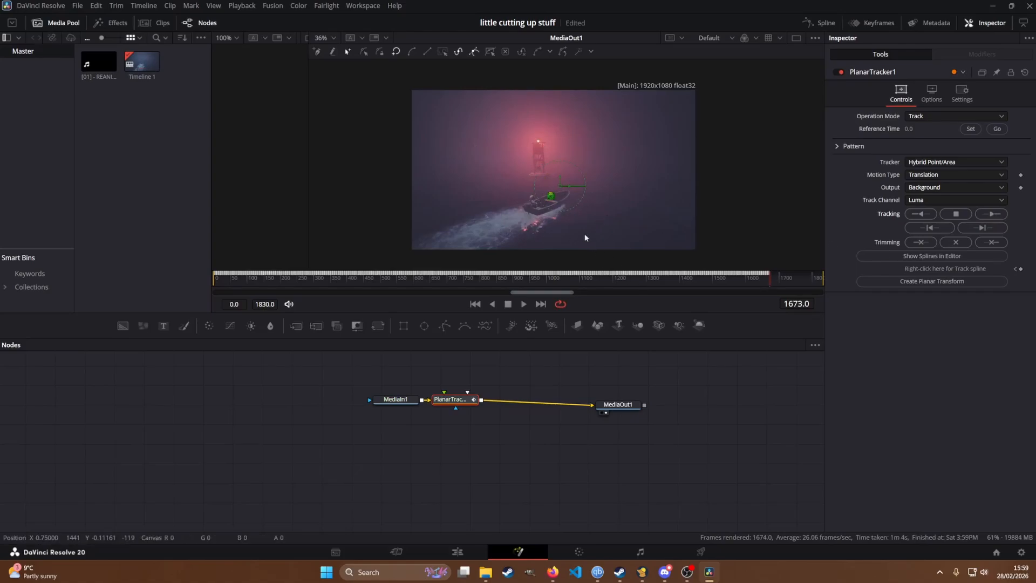
scroll(568, 228, up, 5)
scroll(551, 217, down, 3)
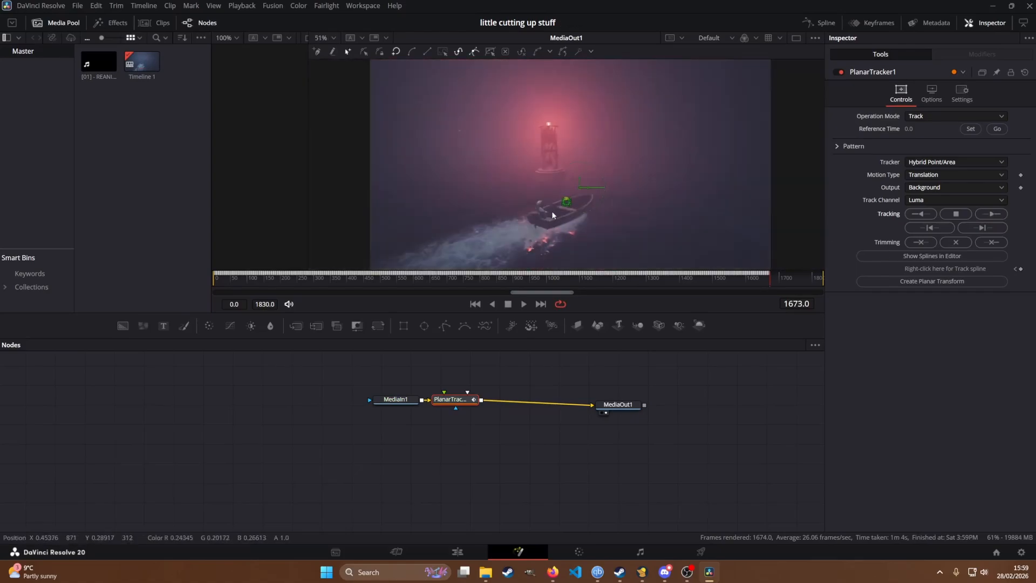
scroll(608, 229, up, 3)
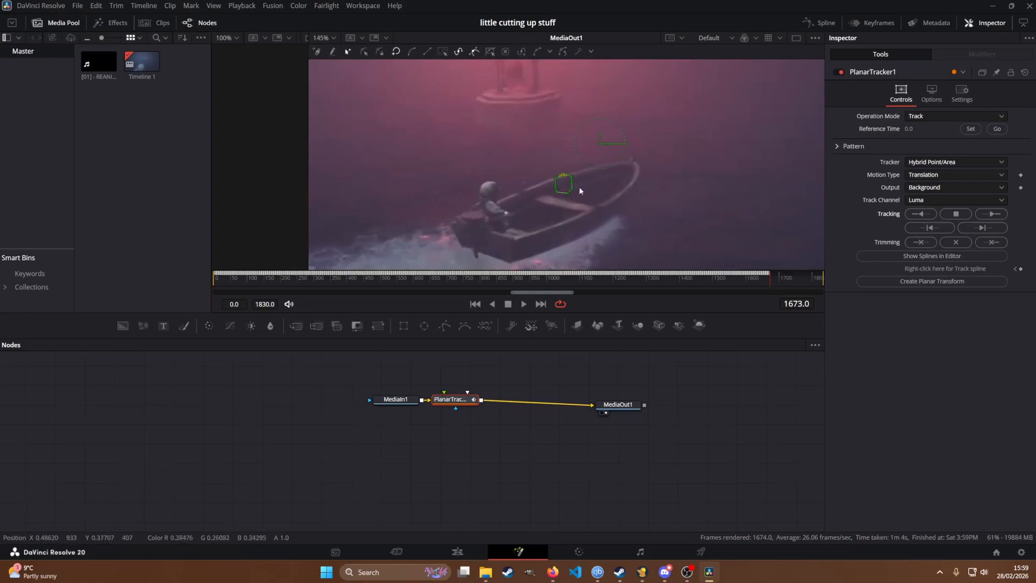
scroll(508, 372, down, 2)
scroll(506, 379, up, 3)
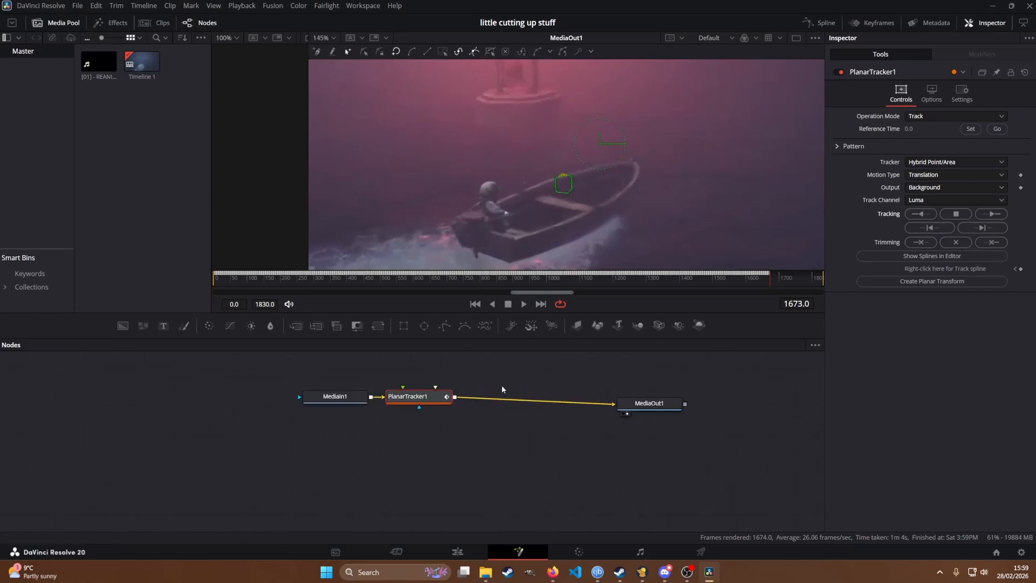
Step: Move the playhead back to frame 270 and place the planar tracker node in line between MediaIn1 and MediaOut1
drag(427, 396, 461, 467)
scroll(455, 404, down, 1)
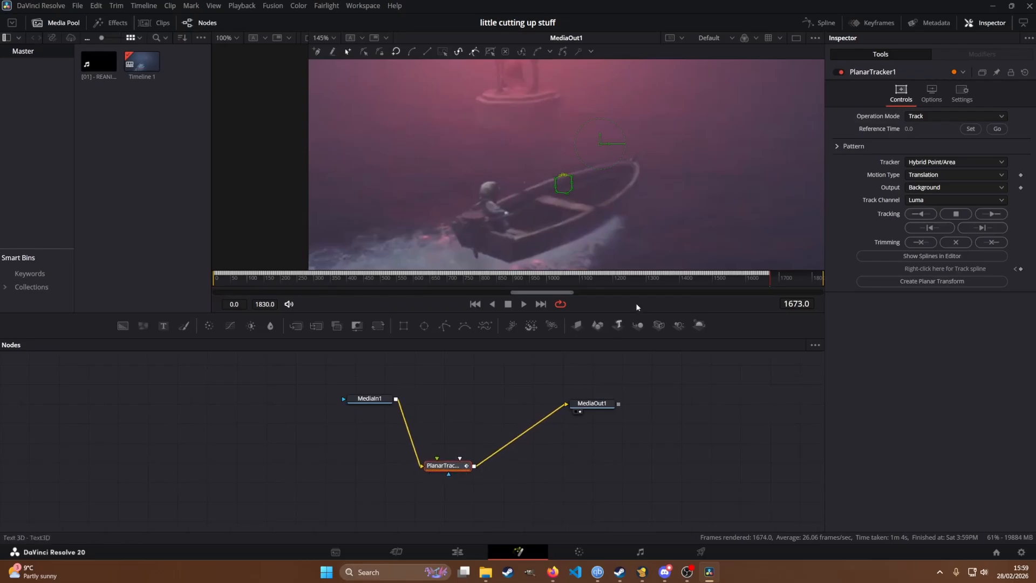
drag(772, 281, 303, 276)
scroll(525, 147, down, 5)
drag(553, 156, 560, 221)
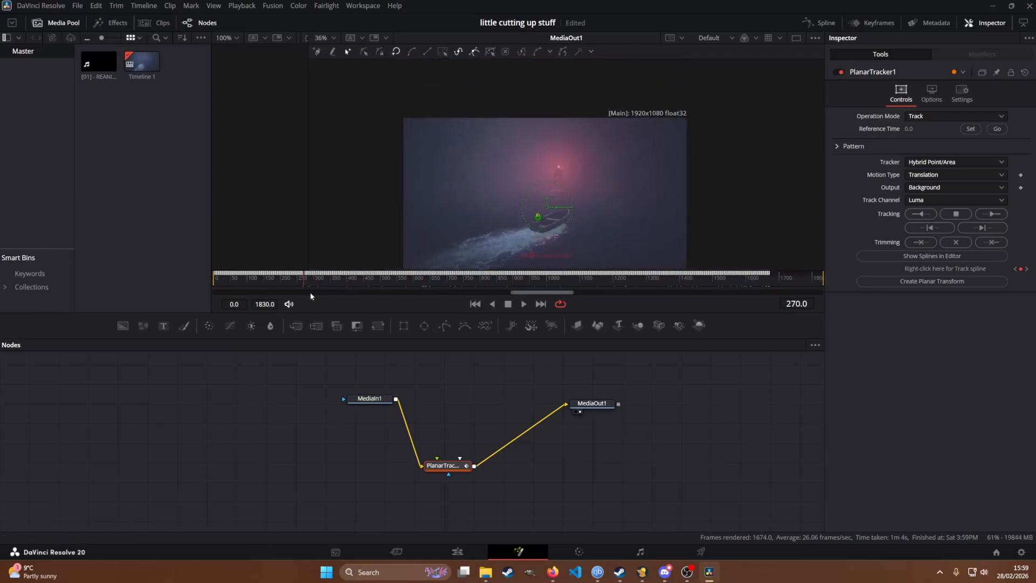
drag(455, 464, 470, 406)
click(451, 486)
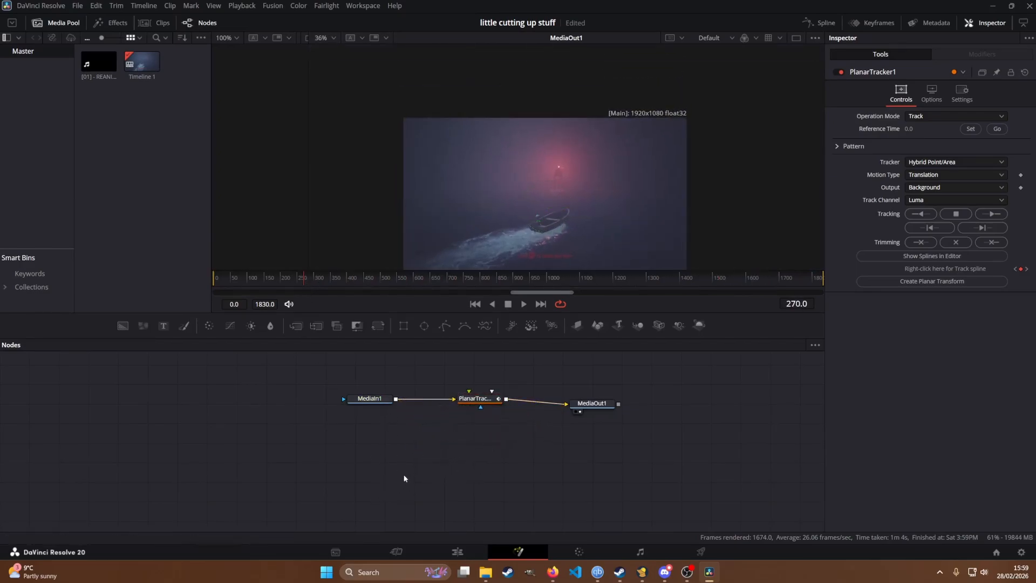
Step: Add a standalone Text+ node below the node chain and enter the text "subtitle"
mouse_move(429, 454)
mouse_down()
mouse_move(516, 466)
mouse_move(446, 459)
mouse_up()
key(shift+space)
text(t)
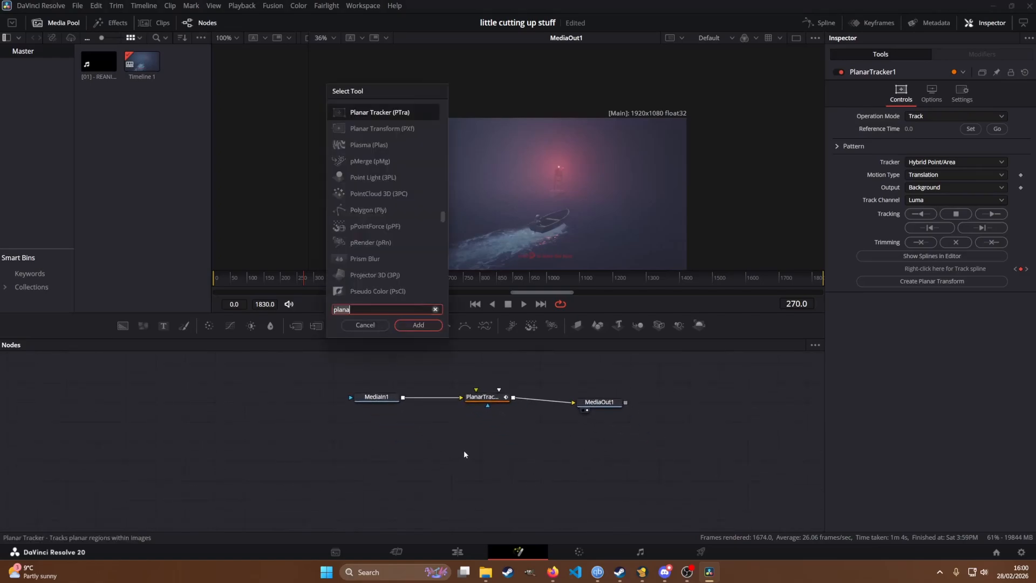
text(ex)
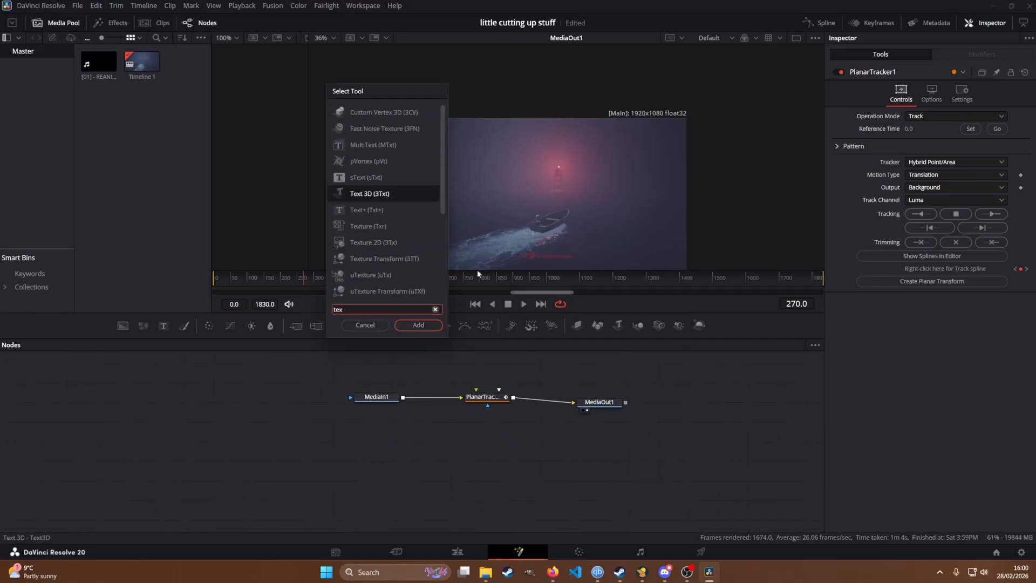
text(t+)
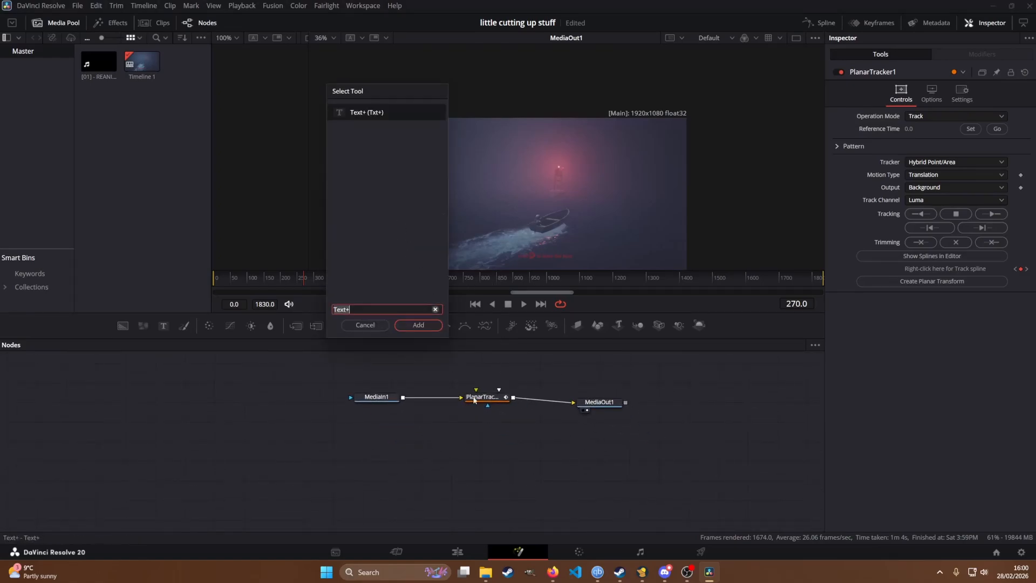
click(432, 325)
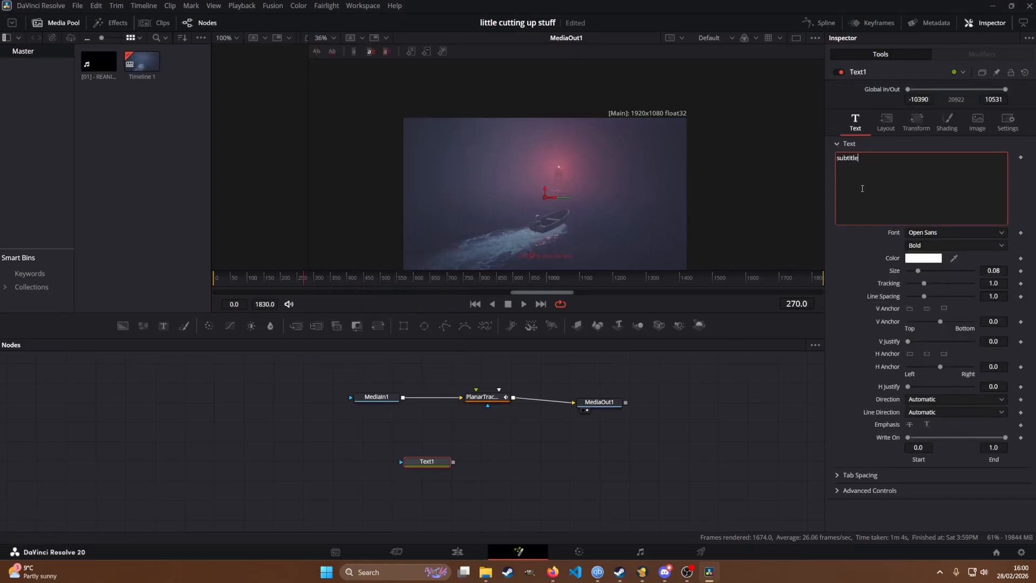
Step: Enable the text's second shading element as an outline, with thickness 0.1 and black as its colour
click(937, 130)
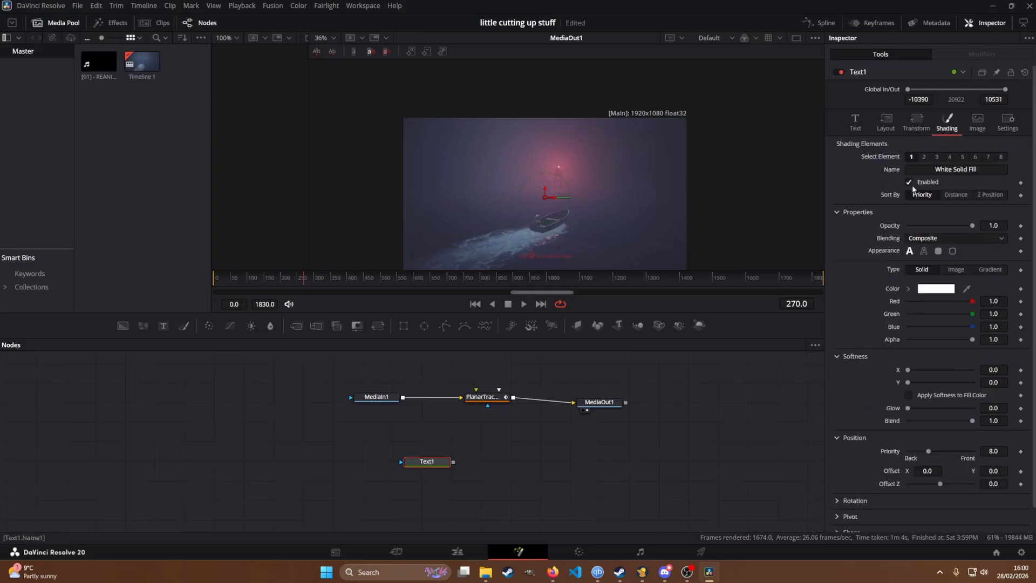
click(924, 157)
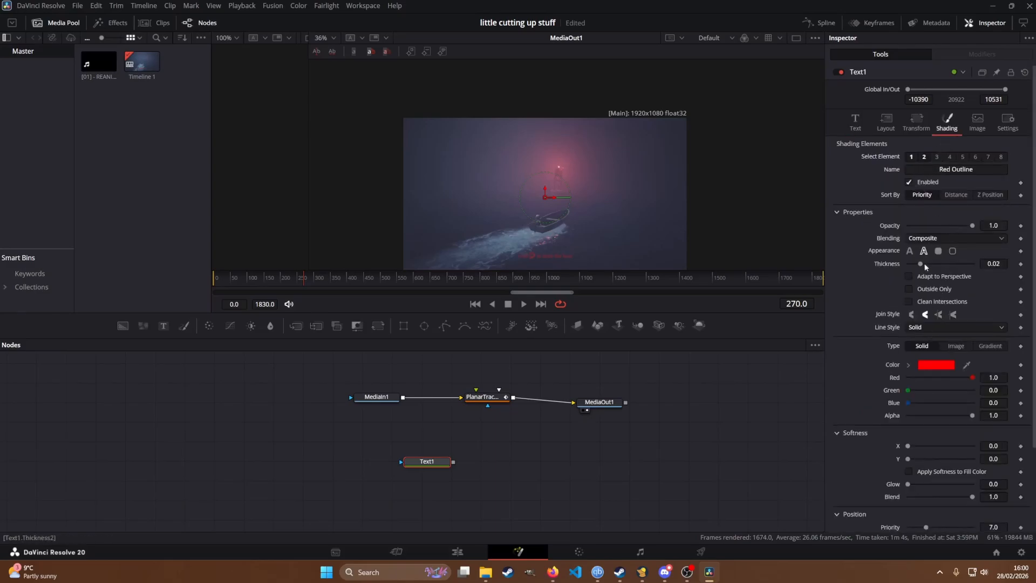
drag(969, 379, 745, 391)
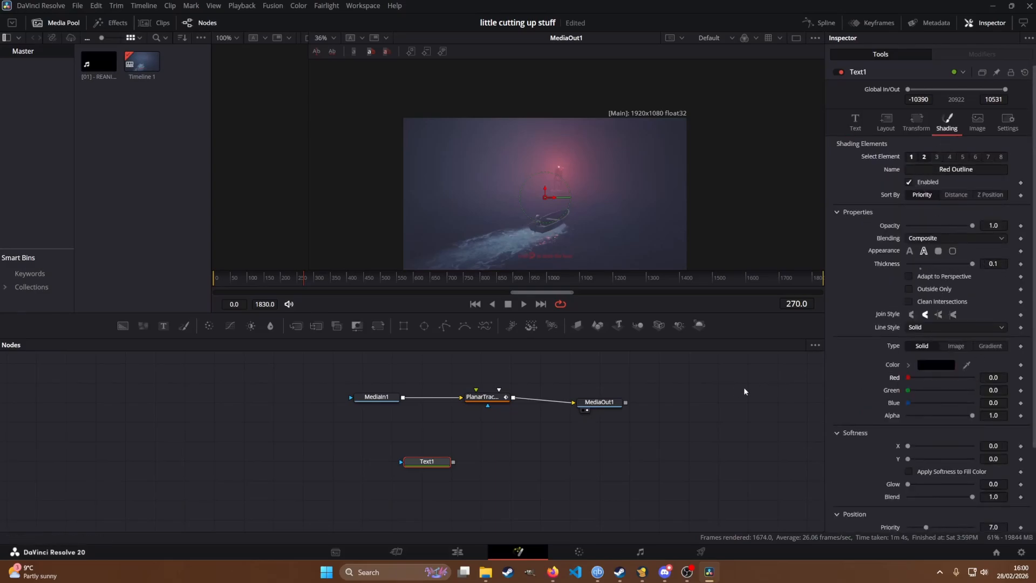
Step: Make room around the text and tracker nodes and insert a Merge node between the planar tracker and MediaOut1
drag(434, 468, 401, 476)
drag(482, 397, 441, 410)
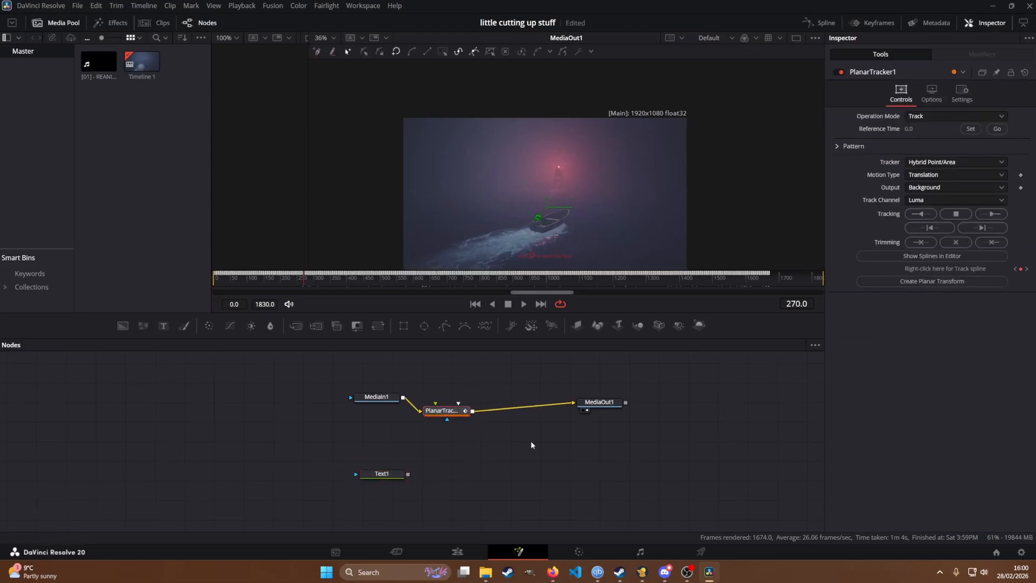
key(shift+space)
text(Text+)
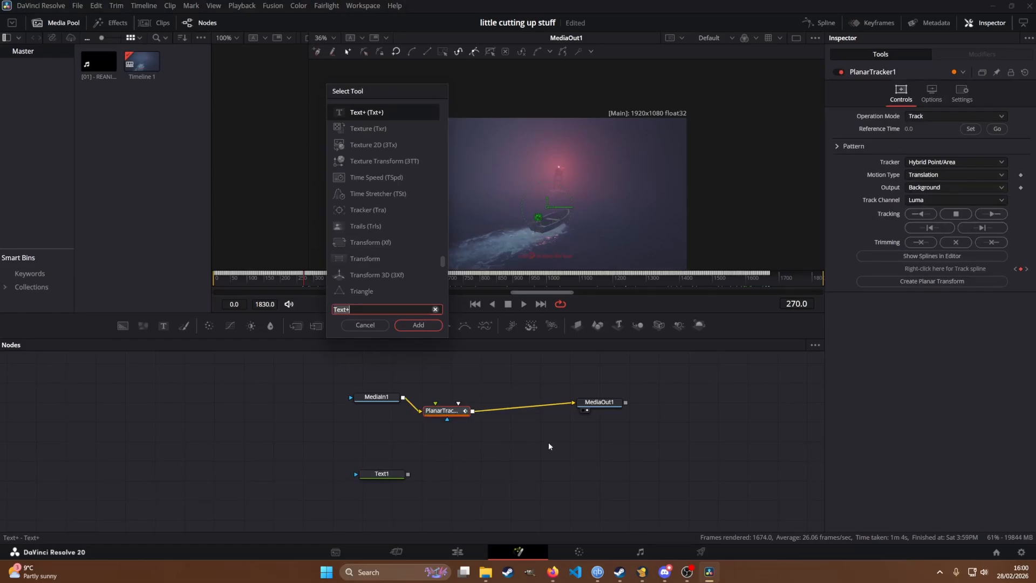
key(BackSpace)
key(BackSpace)
key(BackSpace)
key(BackSpace)
key(BackSpace)
text(merge)
key(Return)
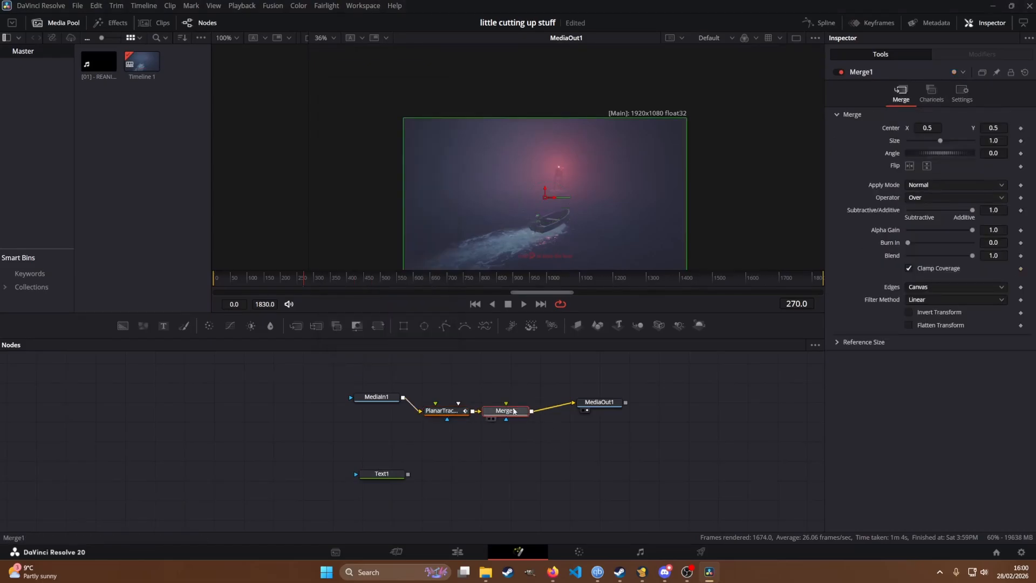
Step: Connect Text1 to the merge's foreground, then stack tracker, merge and text vertically with MediaOut1 level with the merge
mouse_move(406, 474)
mouse_down()
mouse_move(481, 486)
mouse_move(474, 507)
mouse_move(533, 471)
mouse_move(461, 457)
mouse_up()
click(461, 457)
drag(458, 409, 458, 395)
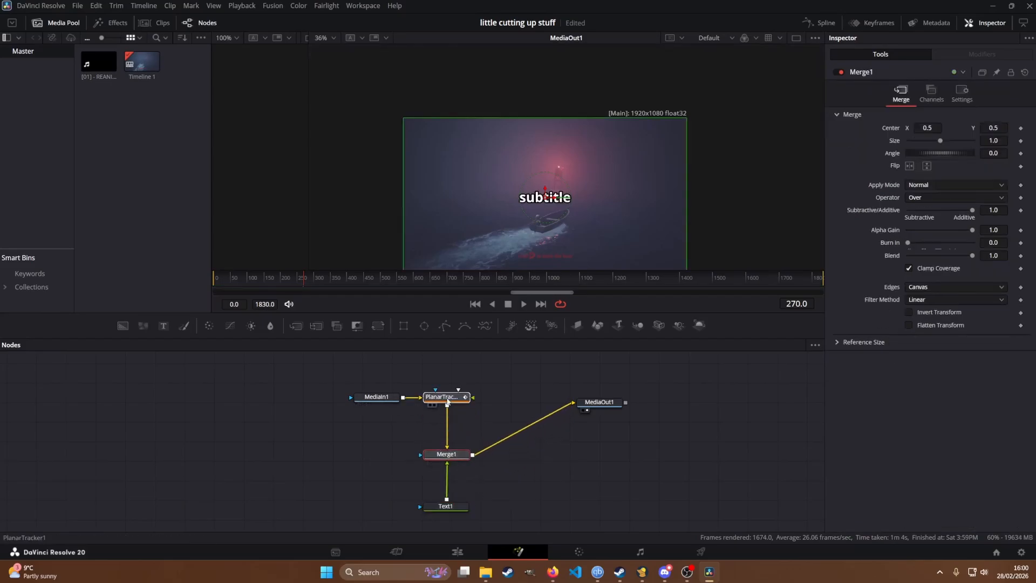
click(383, 399)
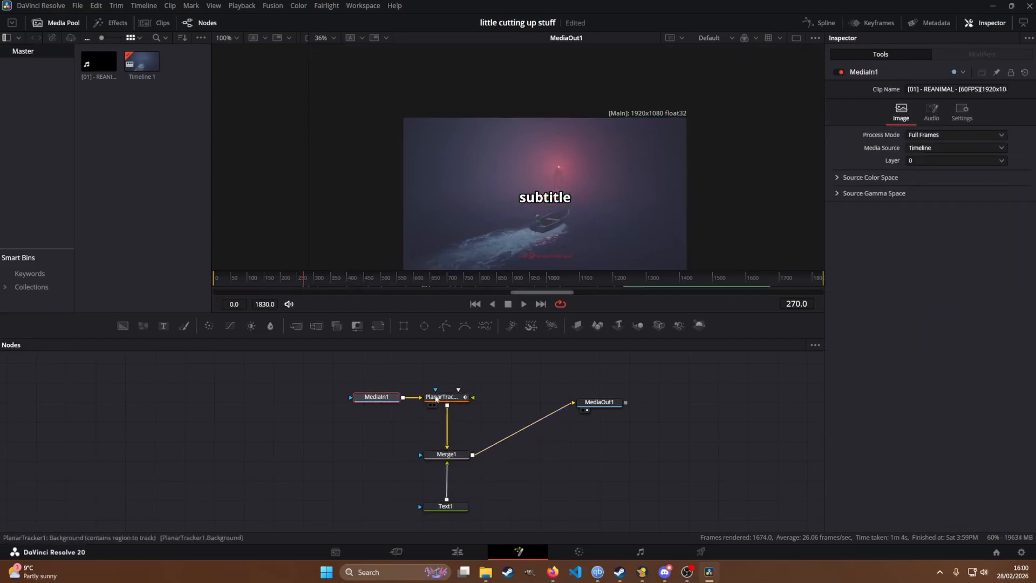
click(447, 455)
click(459, 507)
click(455, 456)
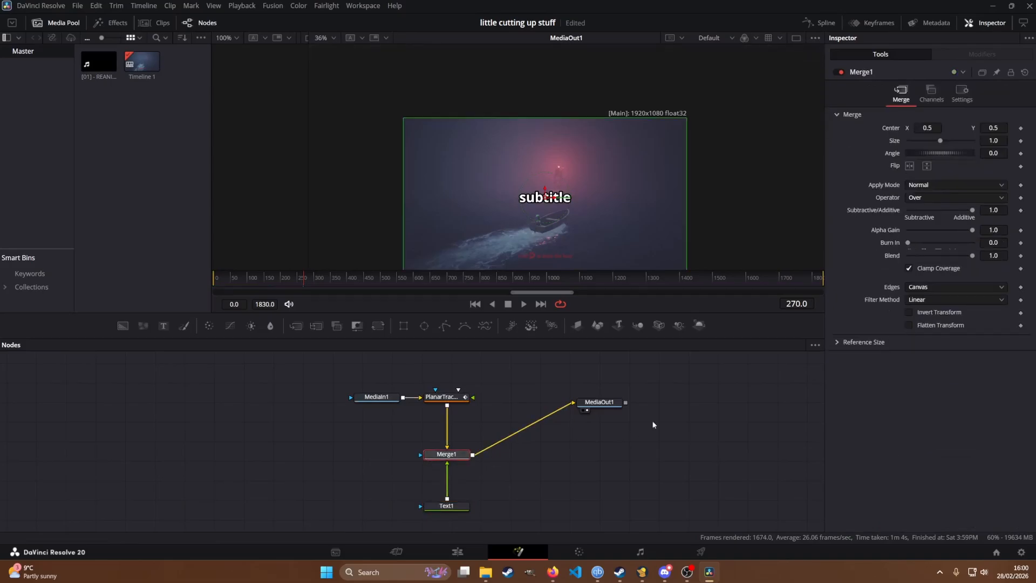
drag(602, 406, 607, 444)
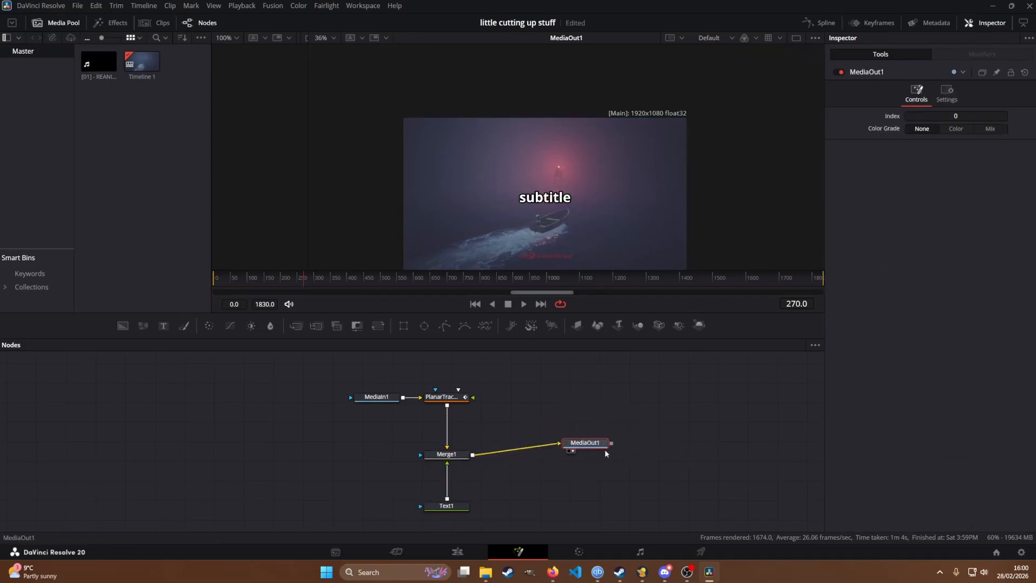
drag(598, 436, 596, 449)
drag(538, 230, 530, 209)
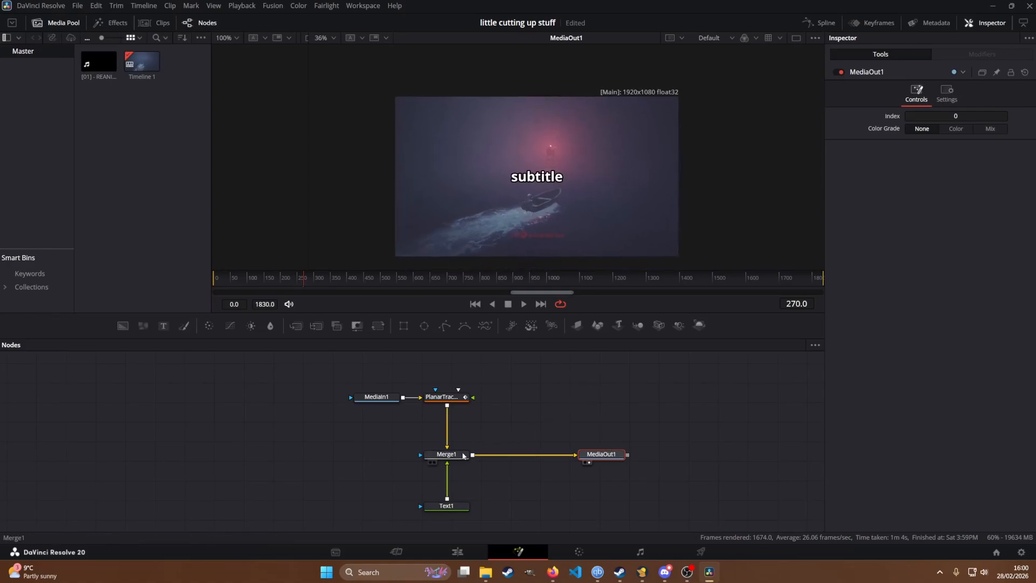
Step: Compare how MediaOut1 displays in each of the two viewers, ending with it on the second viewer only
click(447, 454)
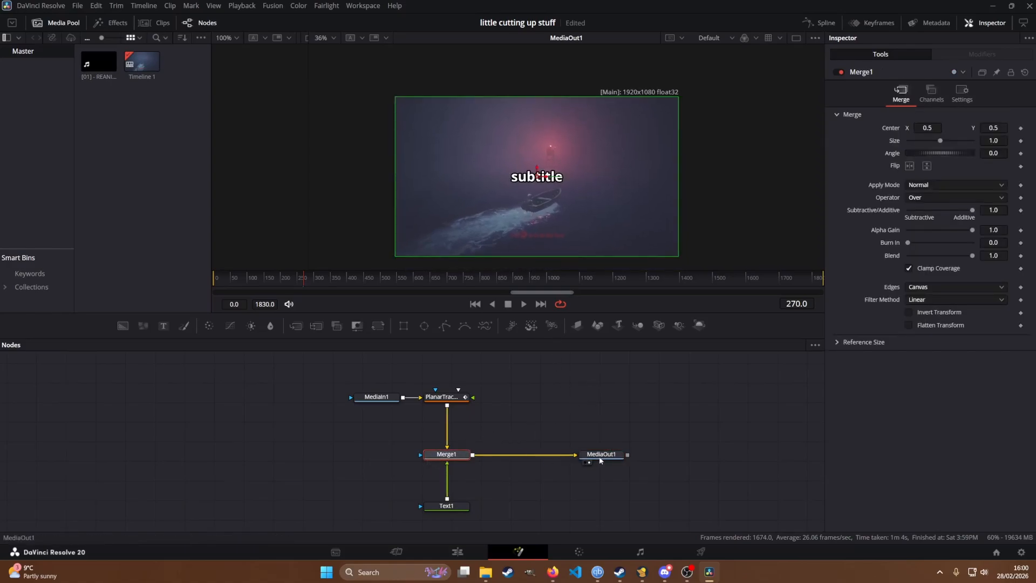
click(581, 459)
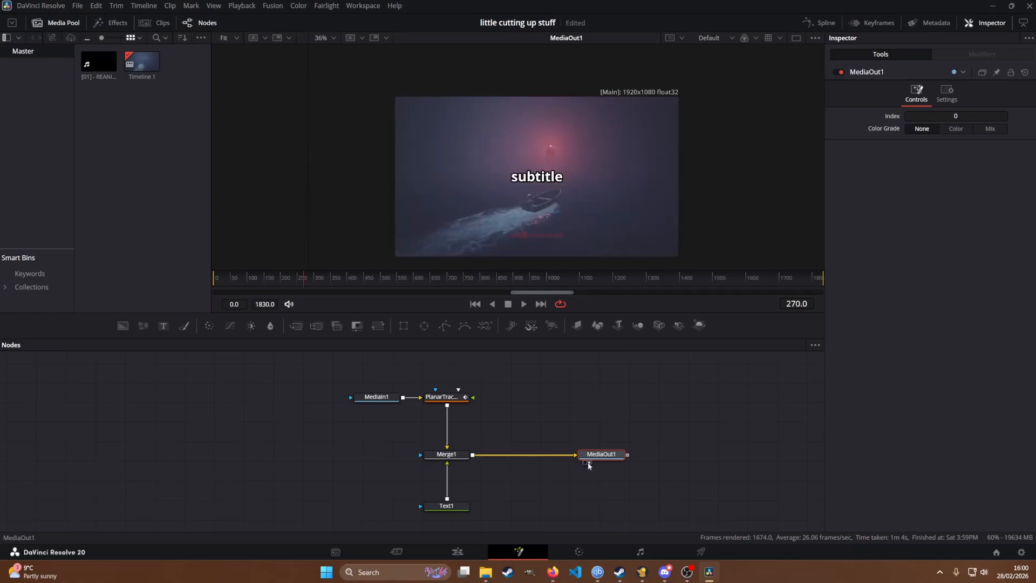
drag(308, 183, 479, 197)
click(584, 463)
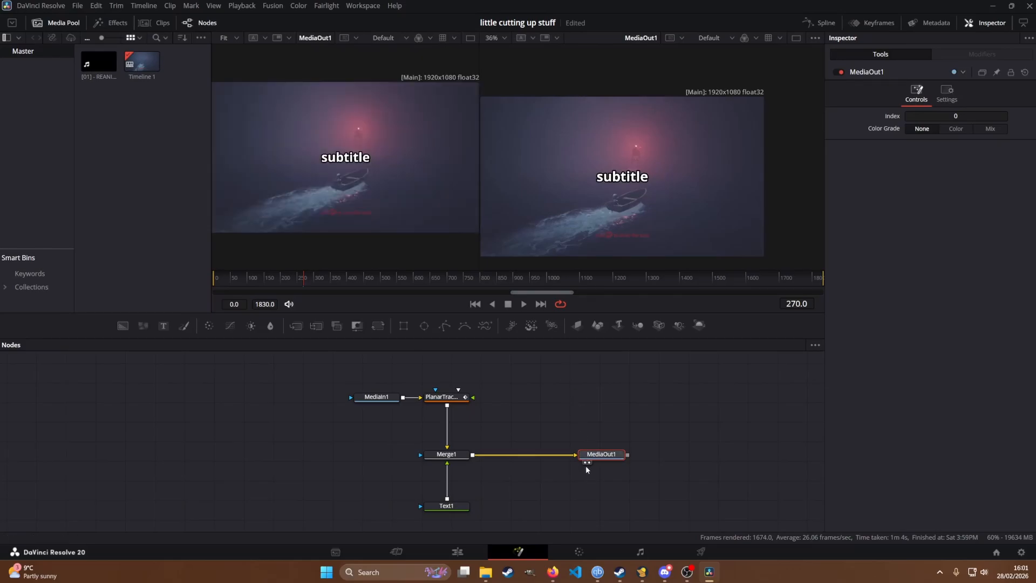
click(585, 462)
drag(479, 231, 285, 229)
click(589, 462)
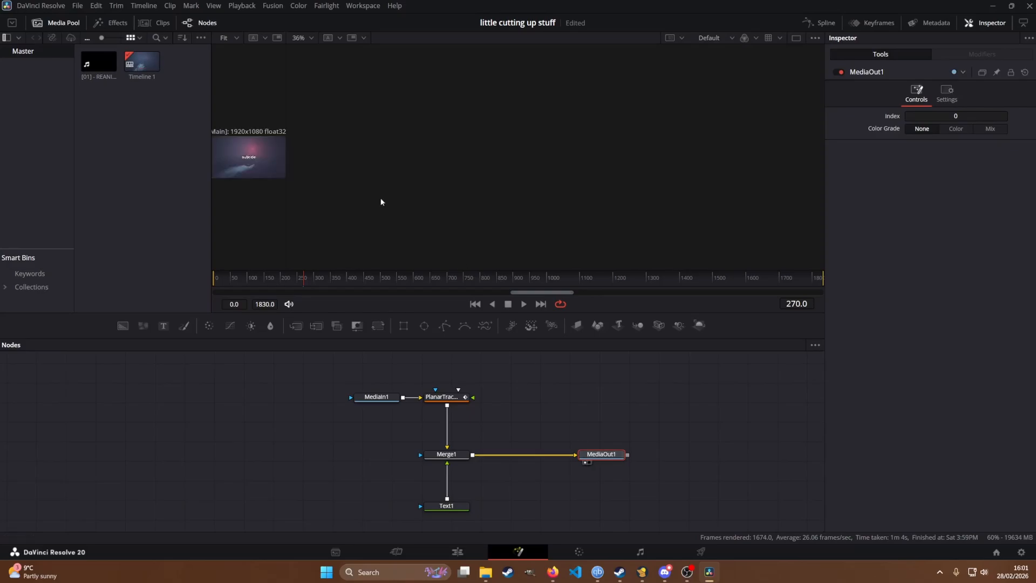
drag(301, 182, 486, 227)
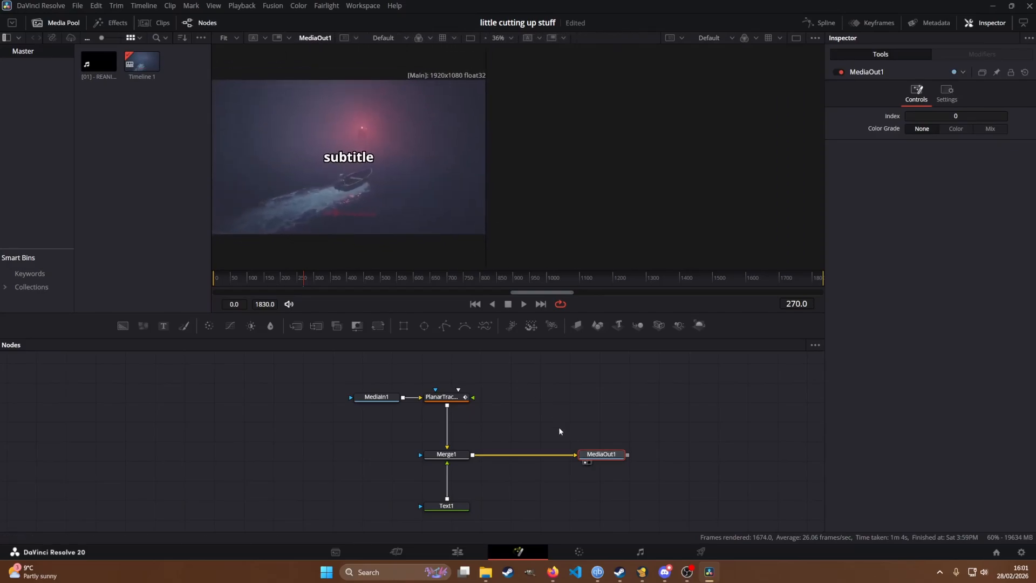
click(587, 463)
click(586, 463)
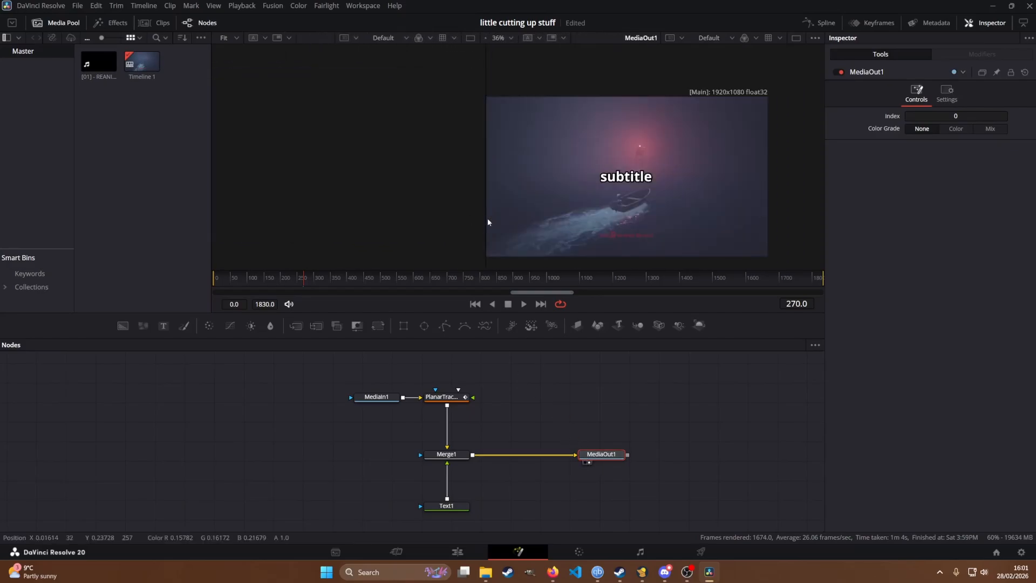
drag(485, 217, 338, 216)
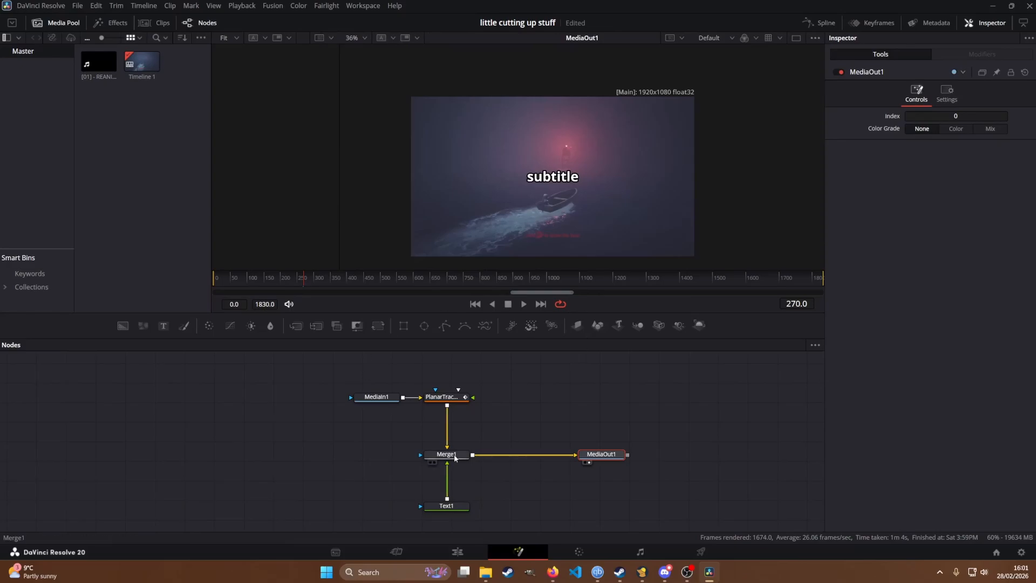
Step: Scrub to frame 559, create a Planar Transform from the planar tracker and place its node beside the merge
click(484, 489)
mouse_move(454, 513)
mouse_down()
mouse_move(373, 500)
mouse_move(449, 520)
mouse_up()
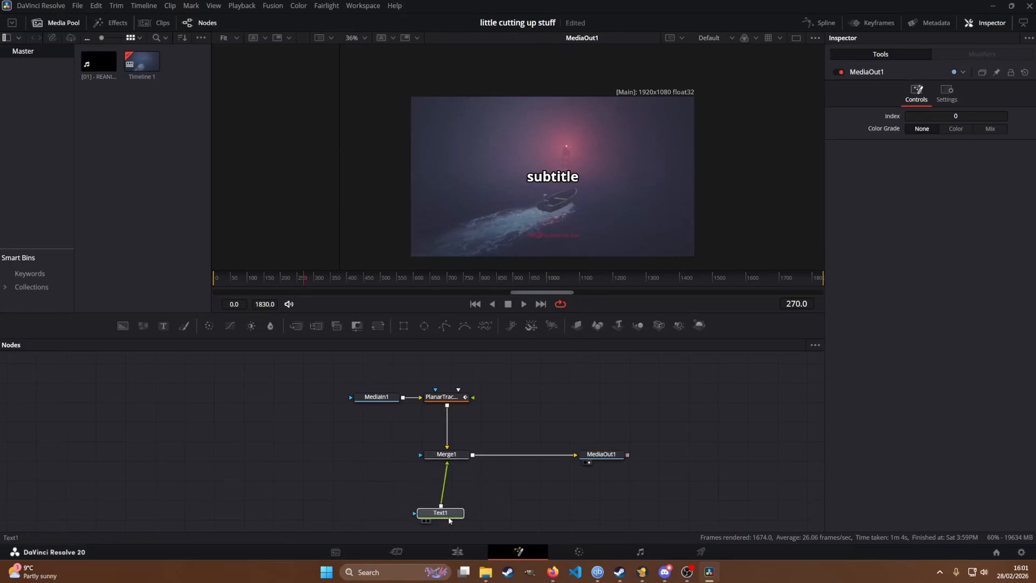
drag(308, 276, 401, 281)
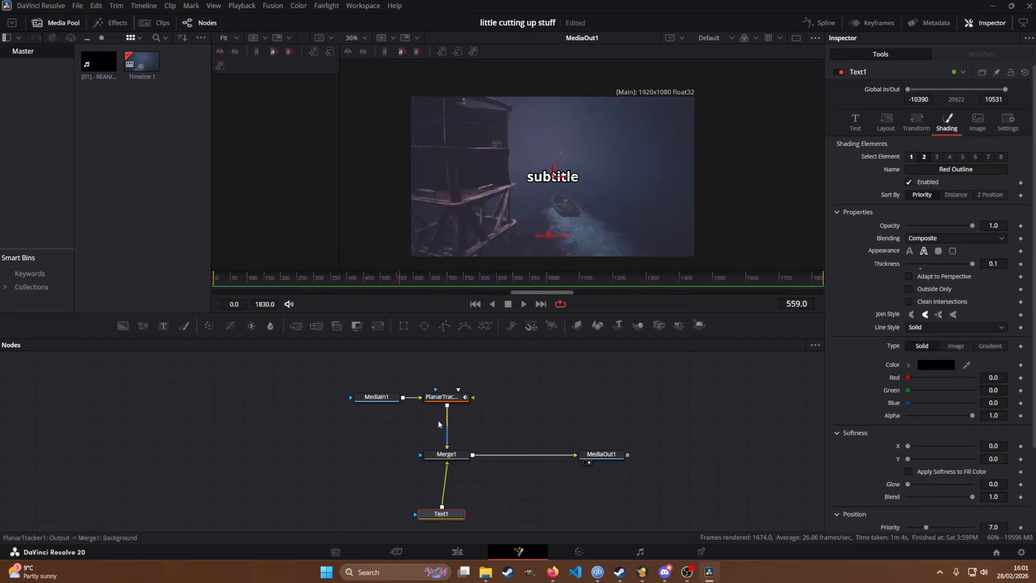
click(451, 398)
drag(454, 392, 460, 408)
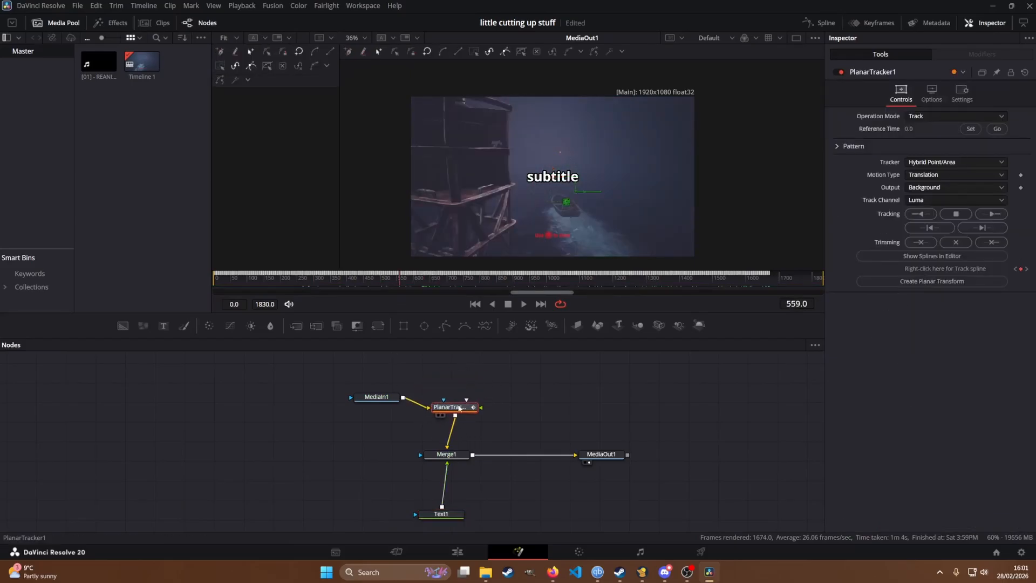
click(937, 281)
drag(293, 388, 336, 447)
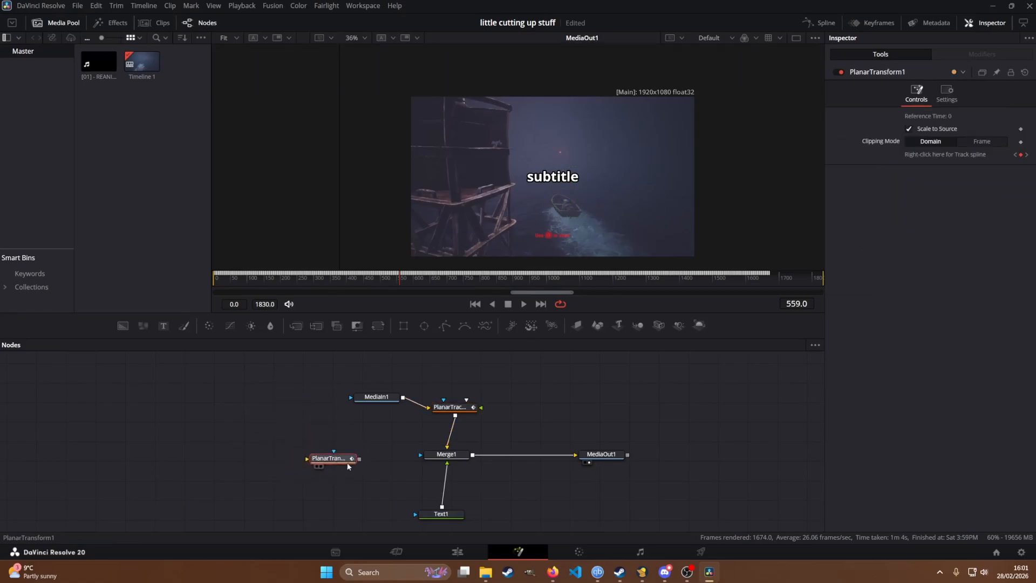
Step: Reroute Text1 through the Planar Transform into the merge's foreground, and scrub to frame 998 to check the text's motion
drag(448, 482, 450, 486)
drag(428, 519, 317, 508)
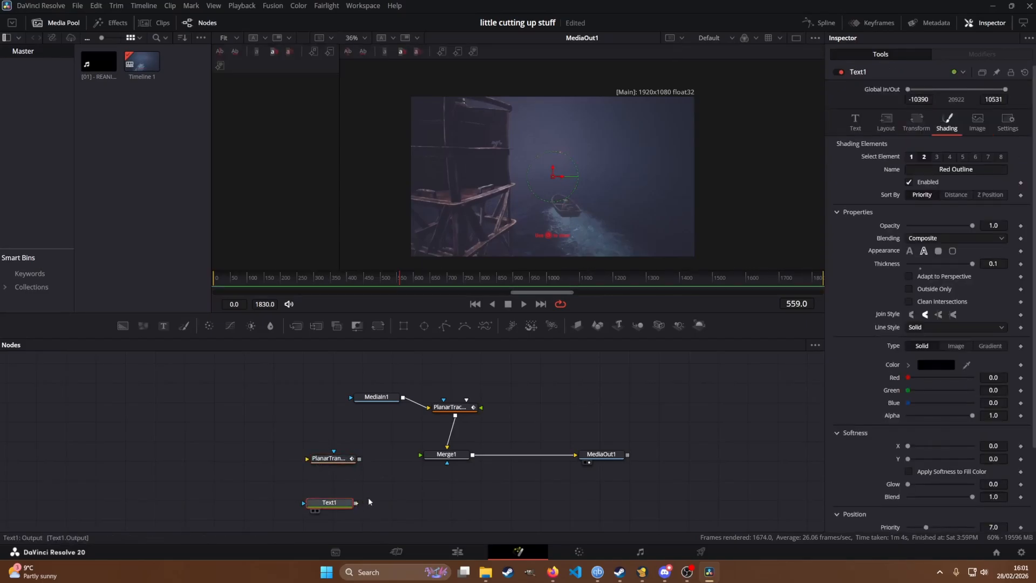
drag(340, 459, 339, 459)
drag(338, 458, 446, 456)
drag(394, 499, 365, 466)
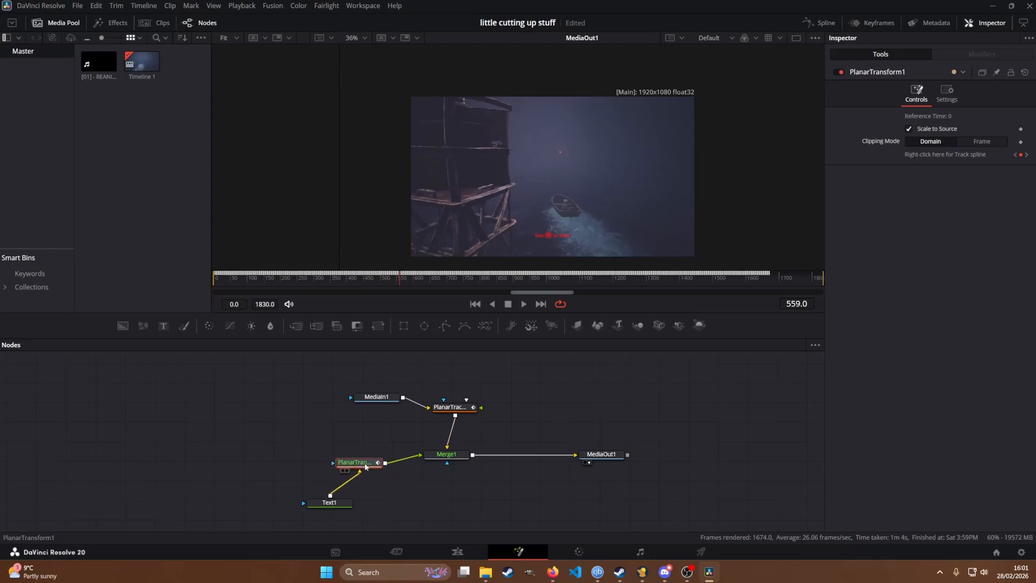
drag(341, 502, 365, 514)
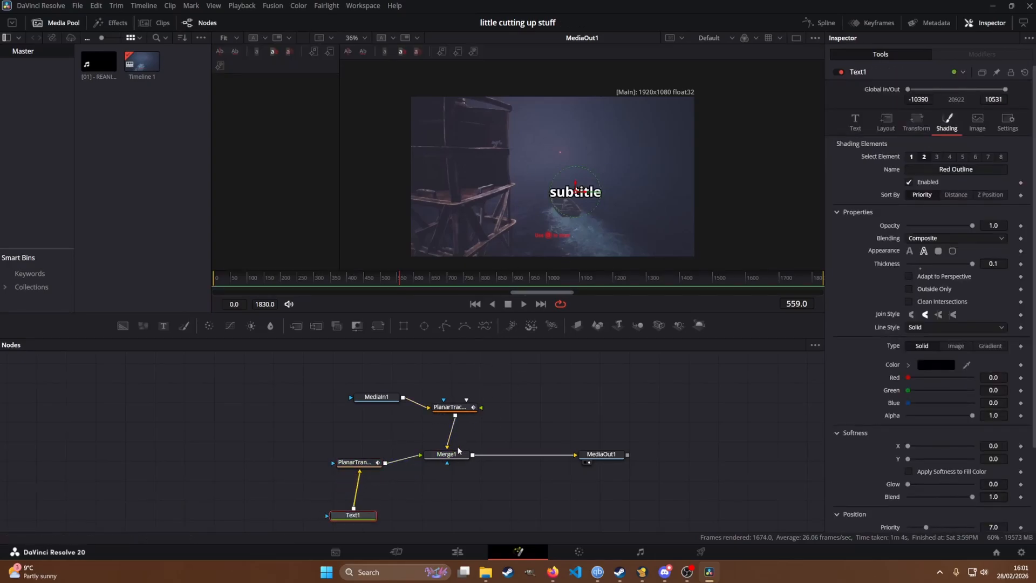
click(601, 456)
drag(585, 275, 547, 295)
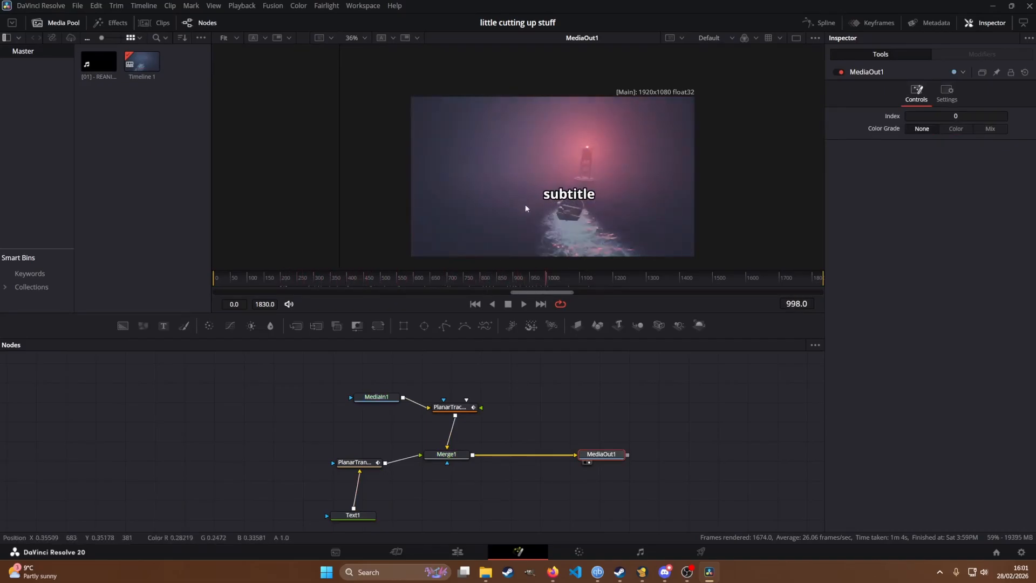
Step: Insert a Transform node between Text1 and the Planar Transform and place it below them
mouse_move(355, 517)
mouse_down()
mouse_move(315, 512)
mouse_move(255, 453)
mouse_move(276, 451)
mouse_up()
key(shift+space)
text(mer)
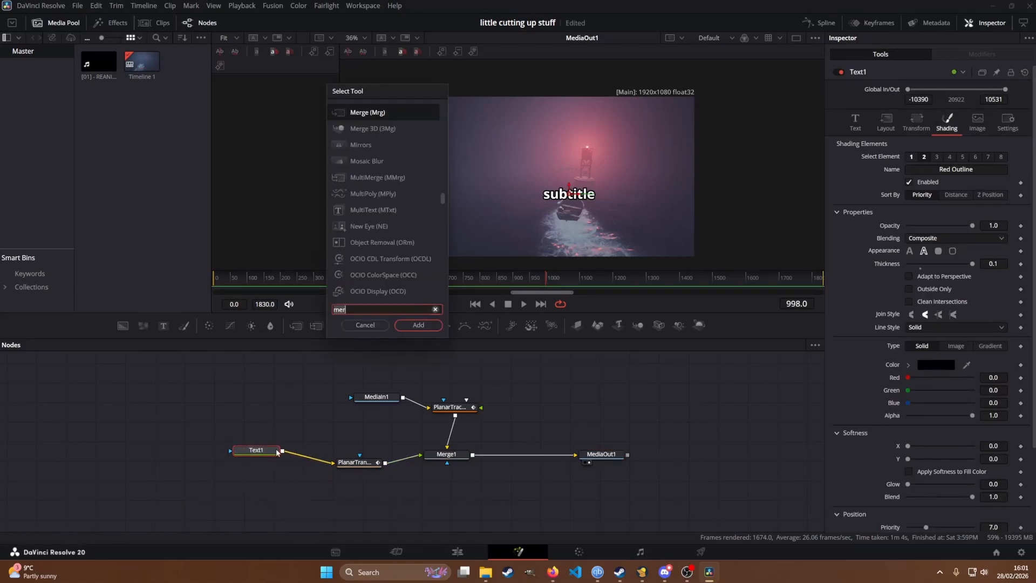
key(BackSpace)
key(BackSpace)
key(BackSpace)
text(trans)
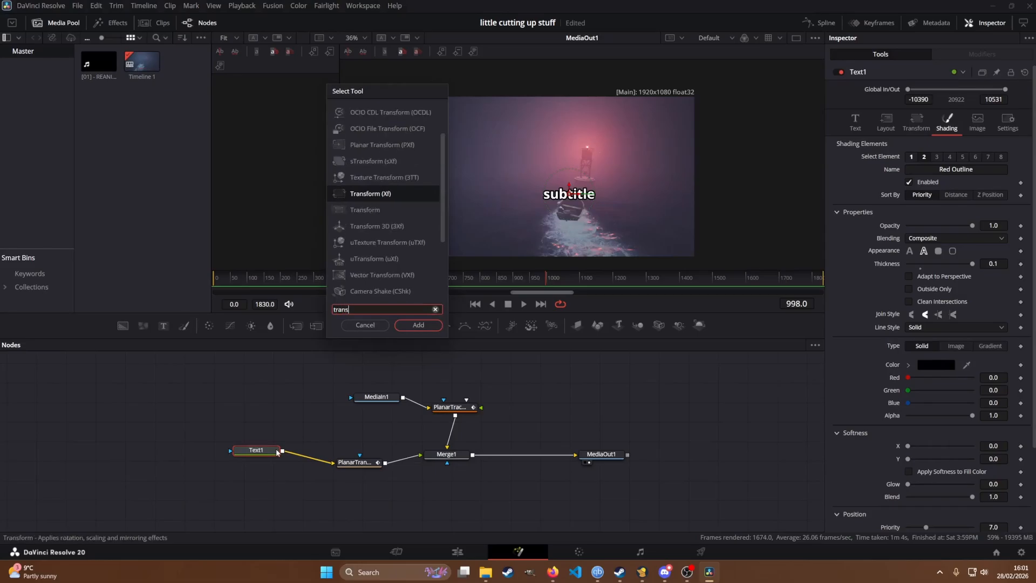
key(Return)
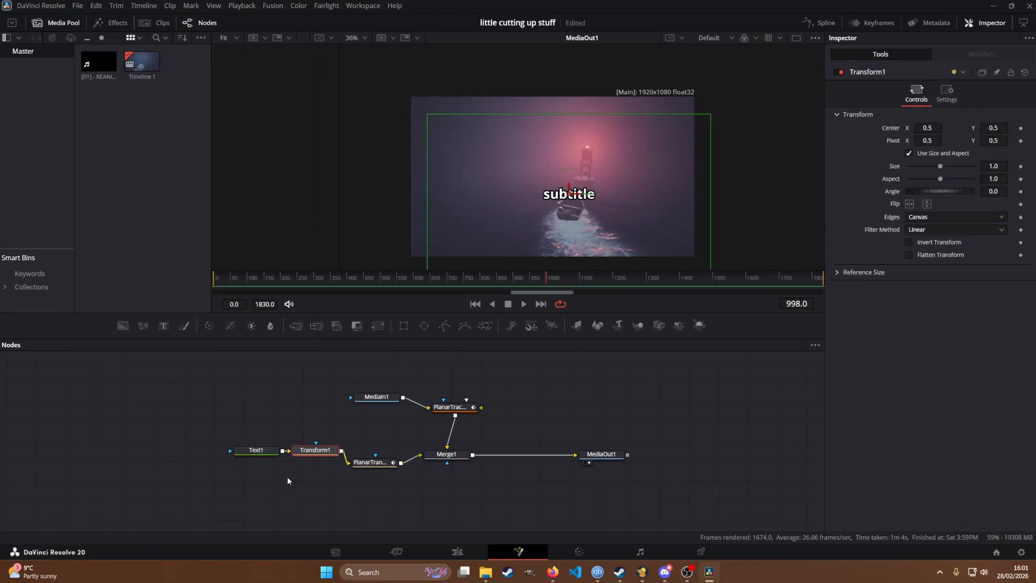
drag(316, 456, 318, 504)
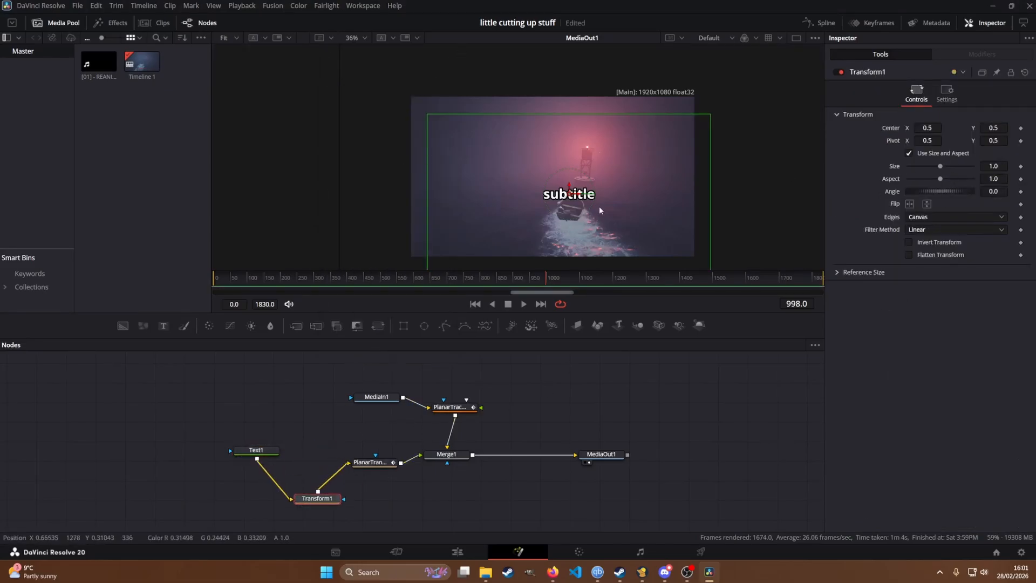
Step: Shift the subtitle horizontally over the boat figure's head, to a Transform centre X of about 0.47
scroll(600, 210, up, 4)
drag(642, 173, 617, 173)
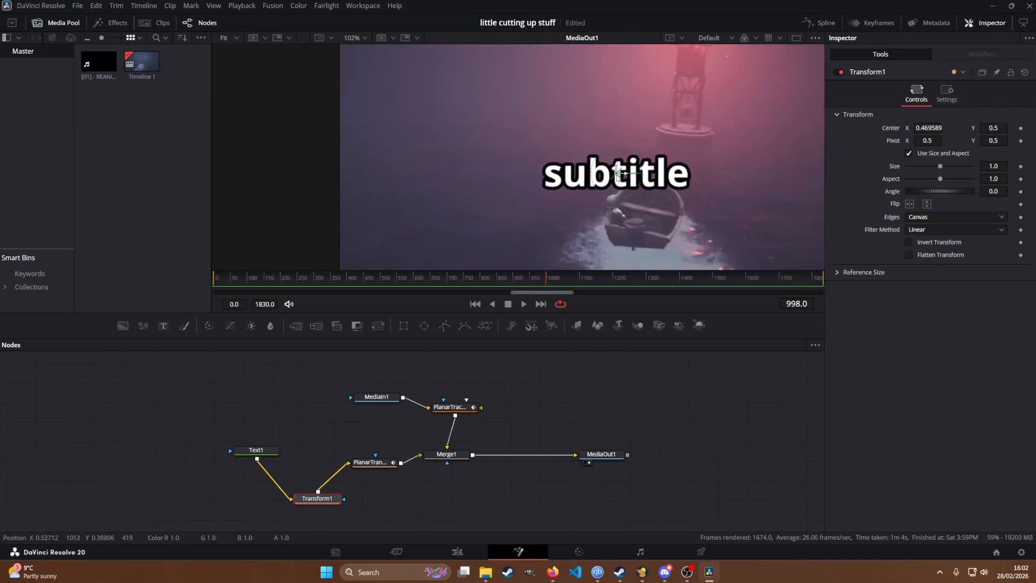
Step: Scrub to frame 1572 to check how the subtitle follows the boat figure
scroll(619, 229, down, 6)
drag(654, 239, 619, 194)
scroll(585, 174, up, 6)
drag(570, 229, 561, 193)
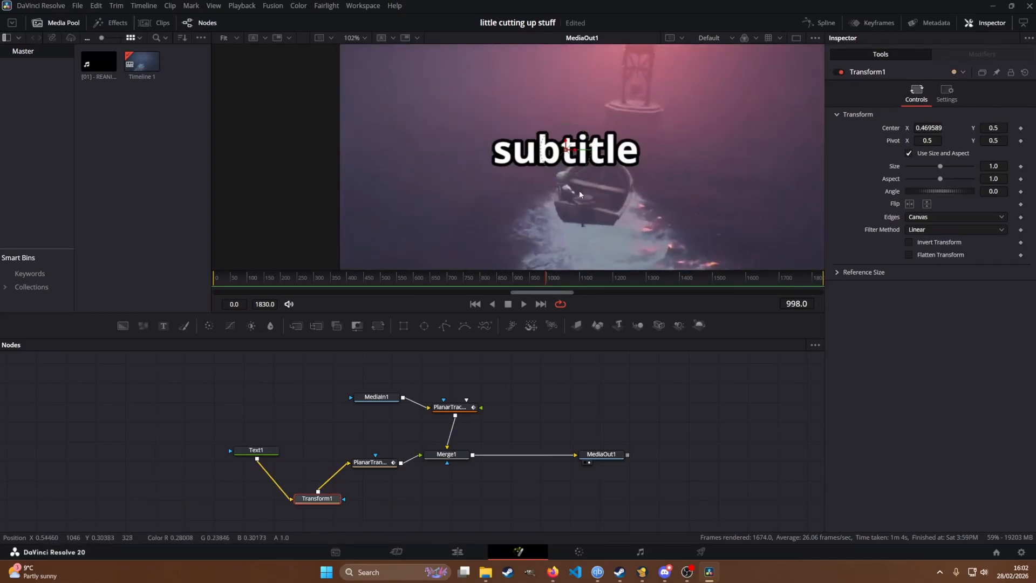
scroll(561, 193, down, 1)
drag(317, 502, 313, 503)
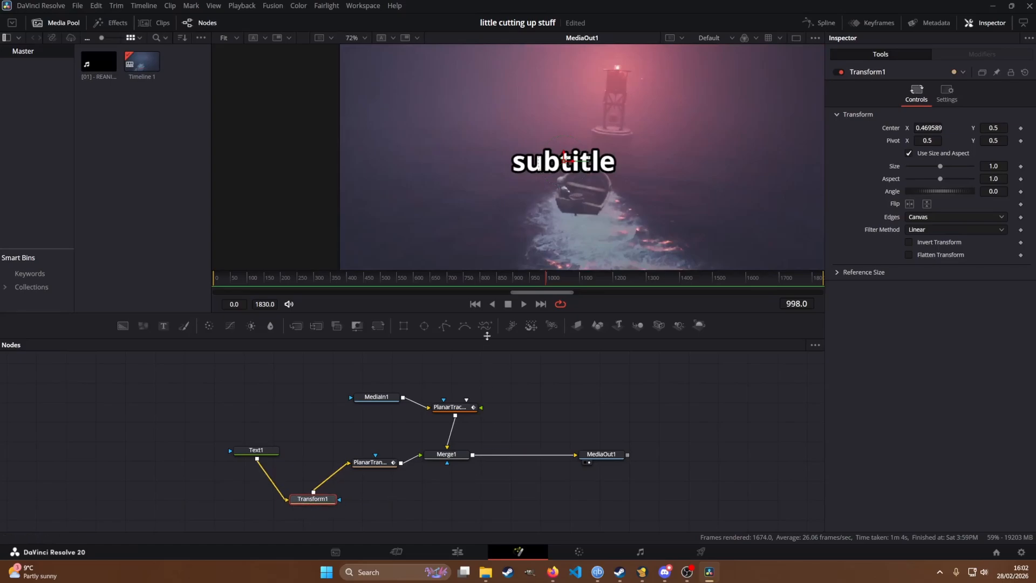
drag(545, 281, 737, 281)
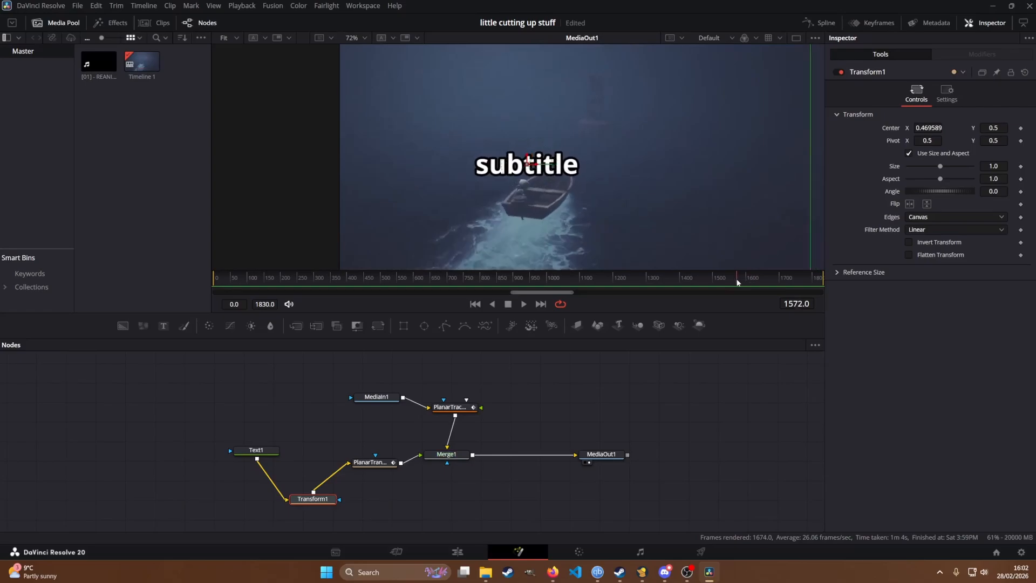
Step: Keyframe the Transform centre at frame 1572, then shift the subtitle at frame 1667 to a centre of about X 0.419, Y 0.497
mouse_move(313, 499)
mouse_down()
mouse_move(287, 492)
mouse_move(294, 496)
mouse_up()
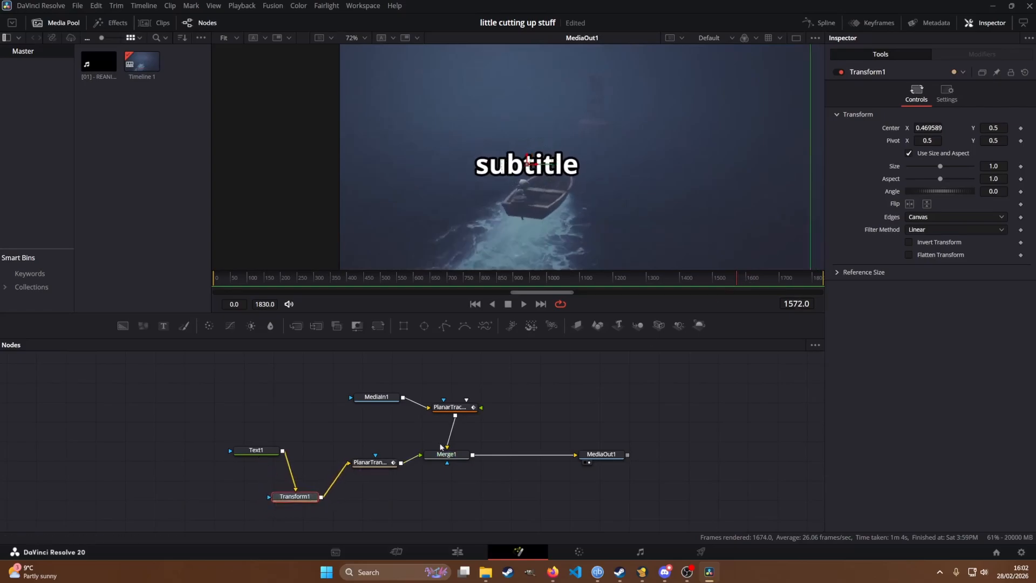
click(1020, 128)
drag(739, 288, 769, 281)
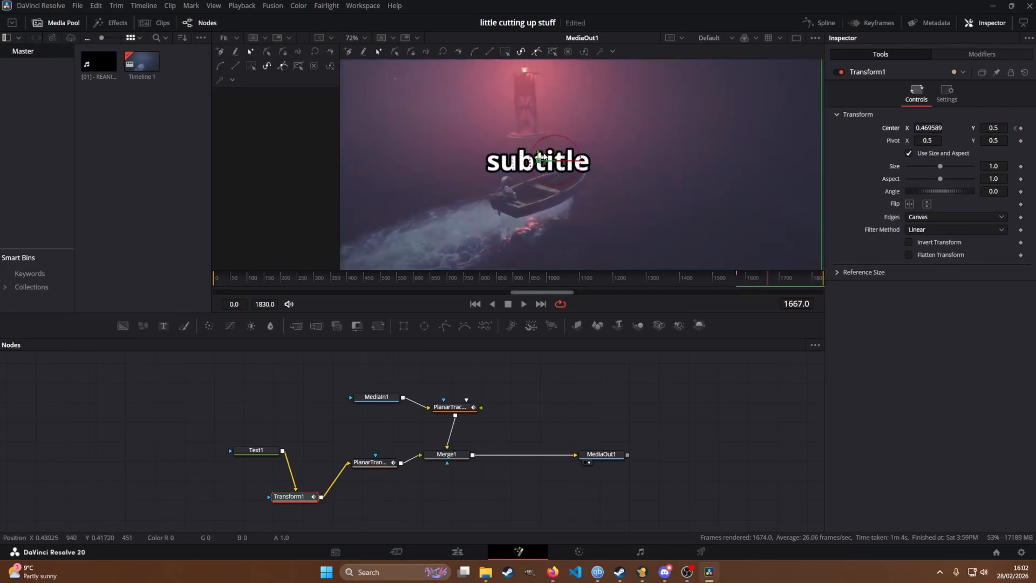
drag(539, 161, 512, 161)
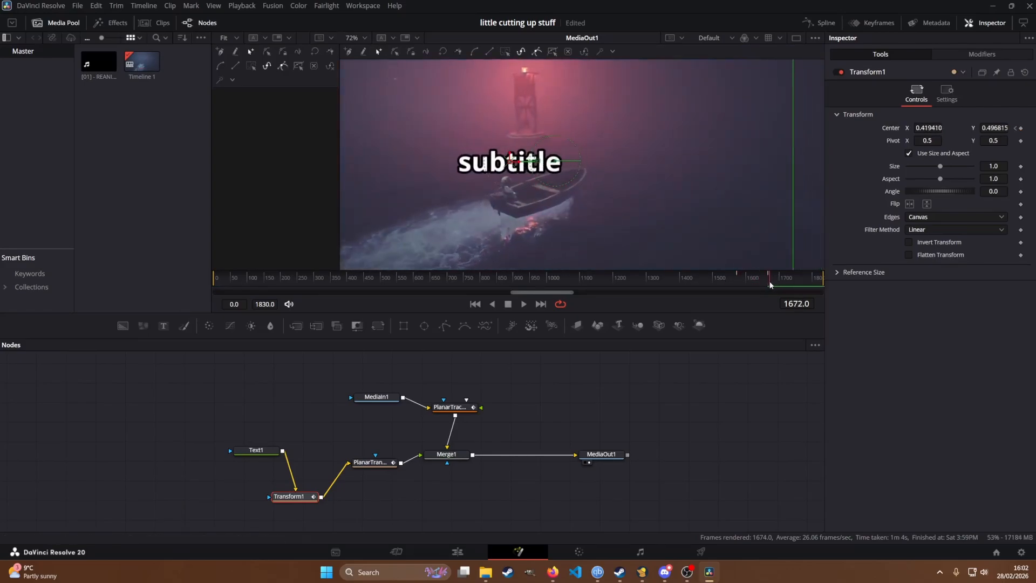
Step: At frame 1646, move the subtitle to a centre of about X 0.407, Y 0.478, and scrub to frame 1719 to check it
mouse_move(769, 284)
mouse_down()
mouse_move(696, 282)
mouse_move(765, 283)
mouse_up()
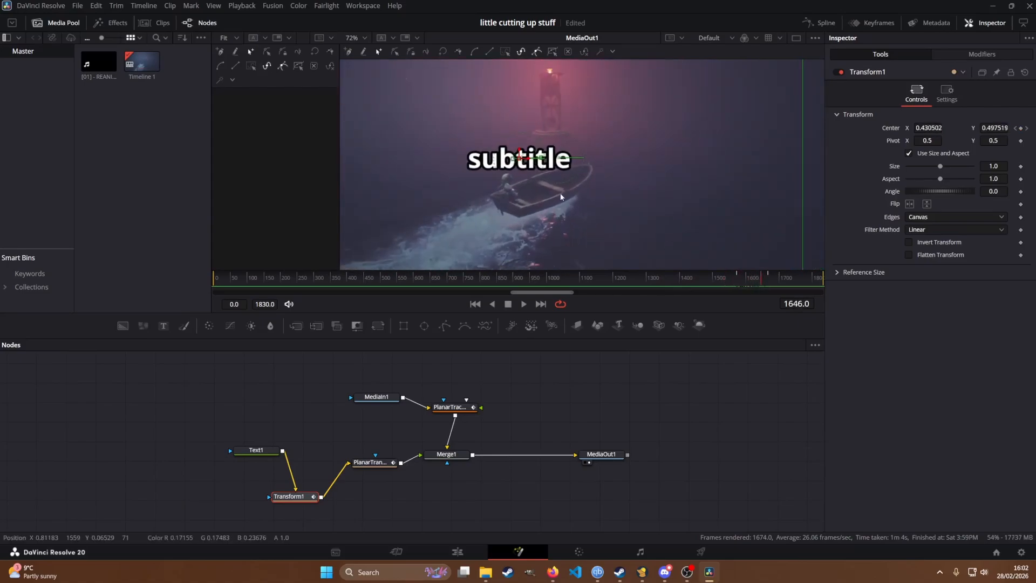
drag(519, 155, 508, 162)
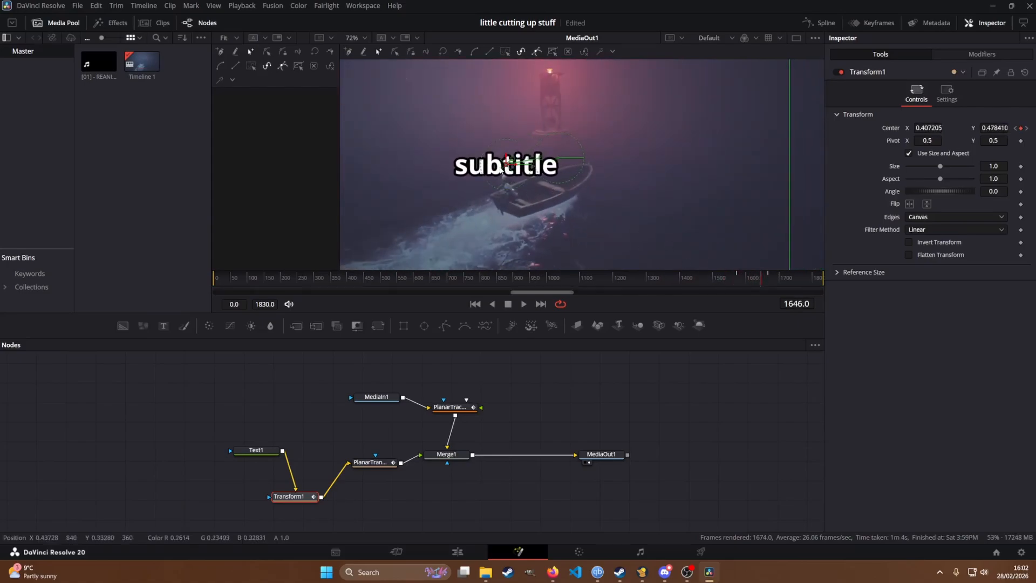
drag(763, 282, 786, 287)
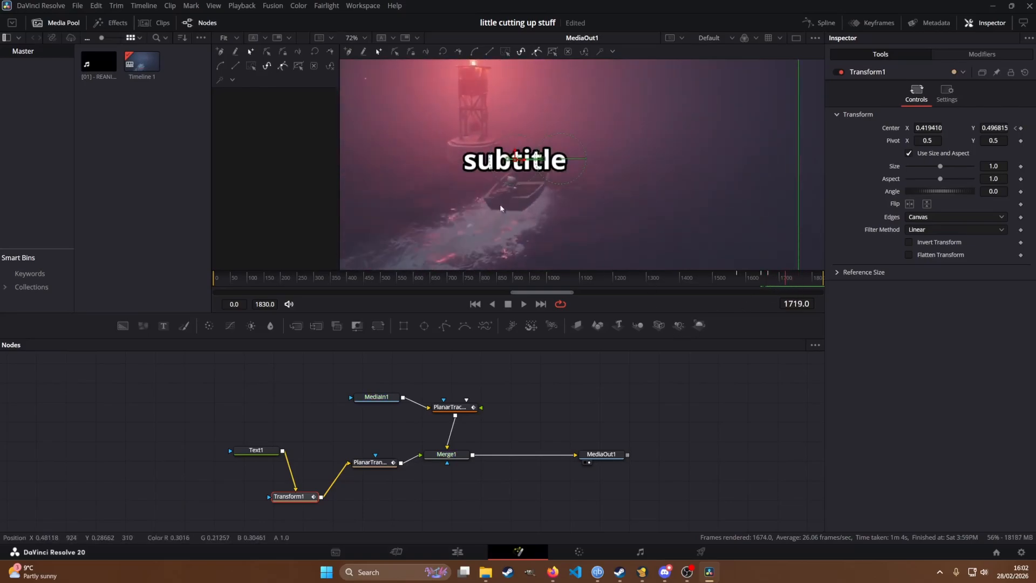
Step: Tidy the node graph with Transform1, the Planar Transform, Merge1 and MediaOut1 in one row and MediaIn1 above the planar tracker
drag(314, 501, 291, 504)
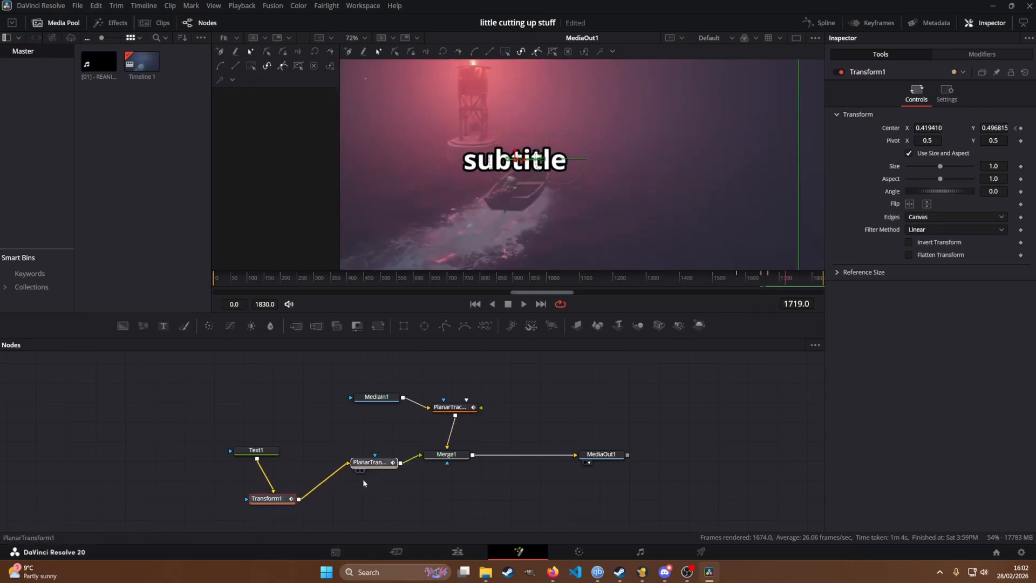
drag(373, 462, 237, 446)
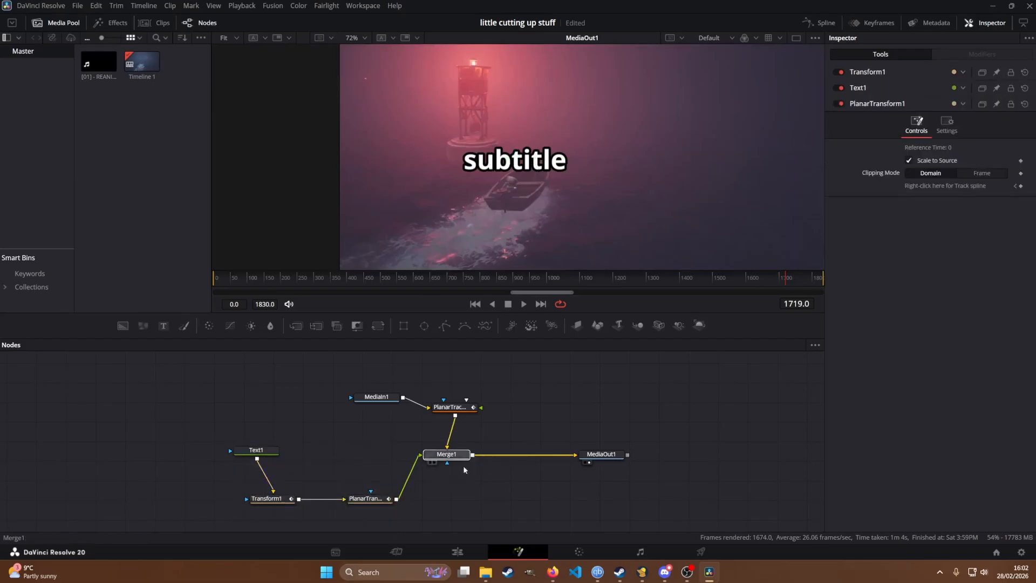
drag(456, 454, 465, 499)
drag(600, 454, 582, 498)
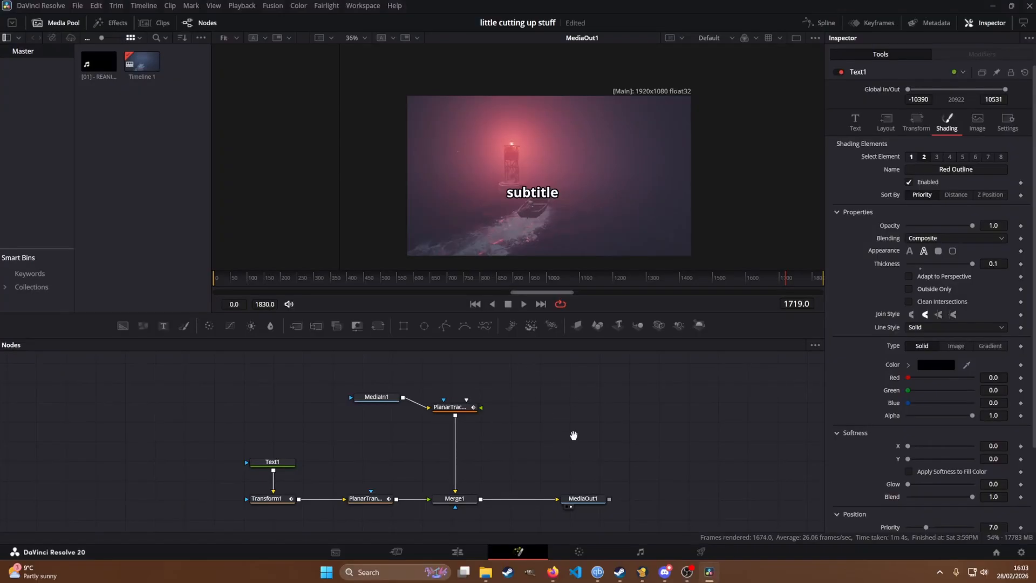
scroll(578, 437, down, 3)
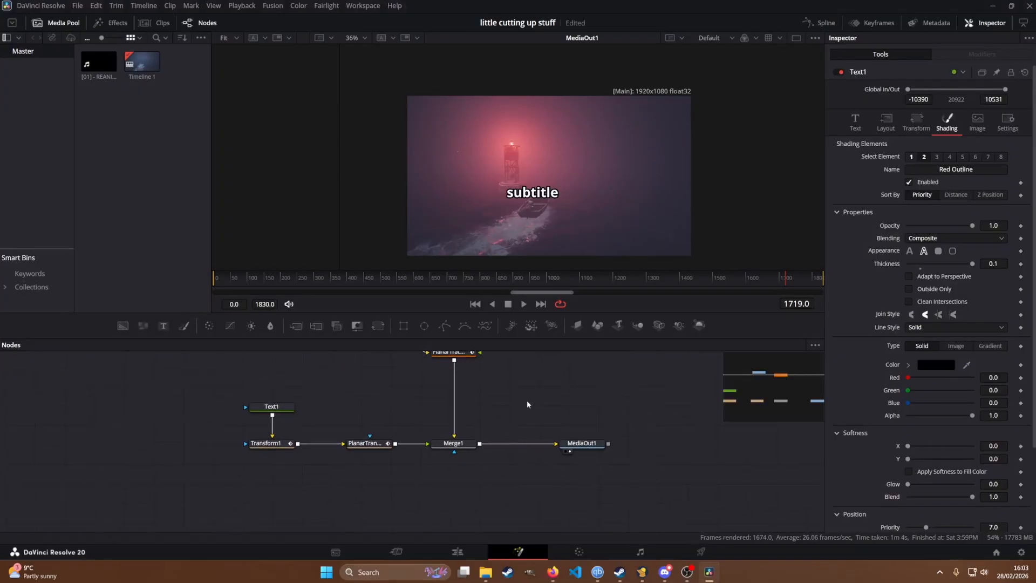
drag(528, 435, 595, 484)
drag(536, 405, 538, 448)
drag(455, 393, 533, 391)
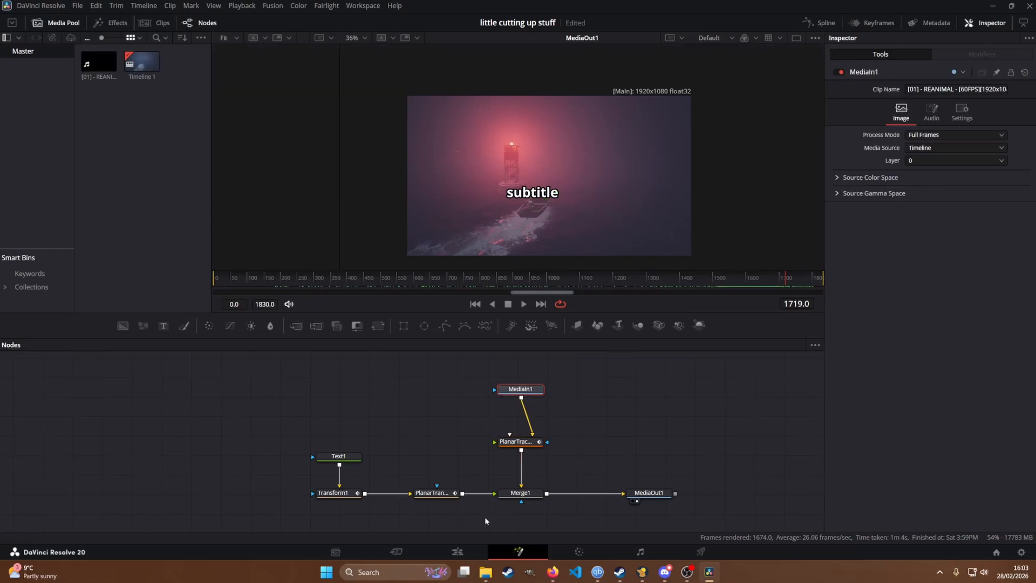
Step: Delete the Text1, Transform1 and Planar Transform nodes, and reposition MediaIn1 above the planar tracker
drag(485, 521, 299, 440)
key(Delete)
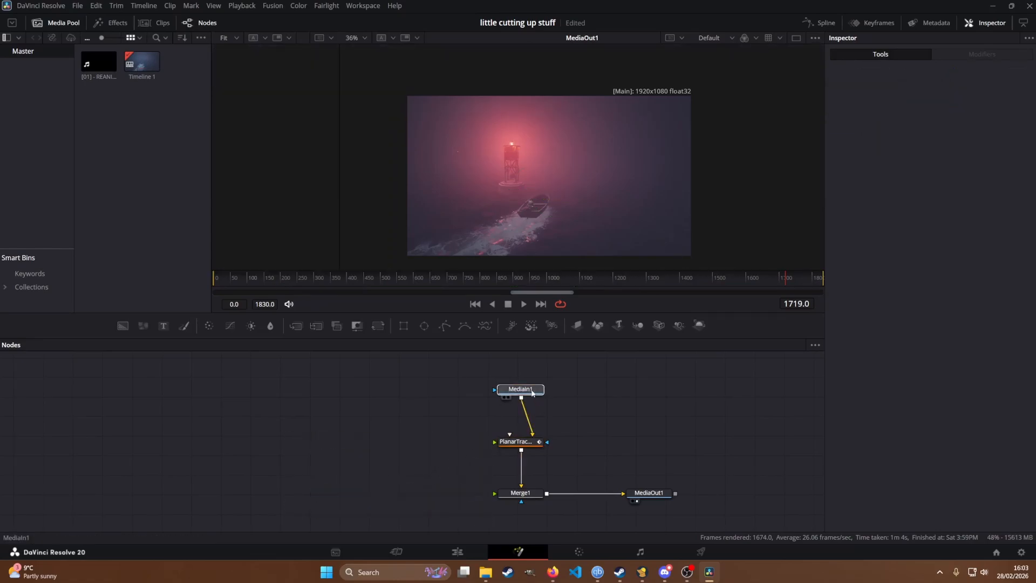
drag(532, 392, 538, 393)
mouse_move(585, 442)
mouse_down()
mouse_move(575, 416)
mouse_move(586, 458)
mouse_up()
scroll(574, 415, up, 2)
scroll(586, 458, down, 1)
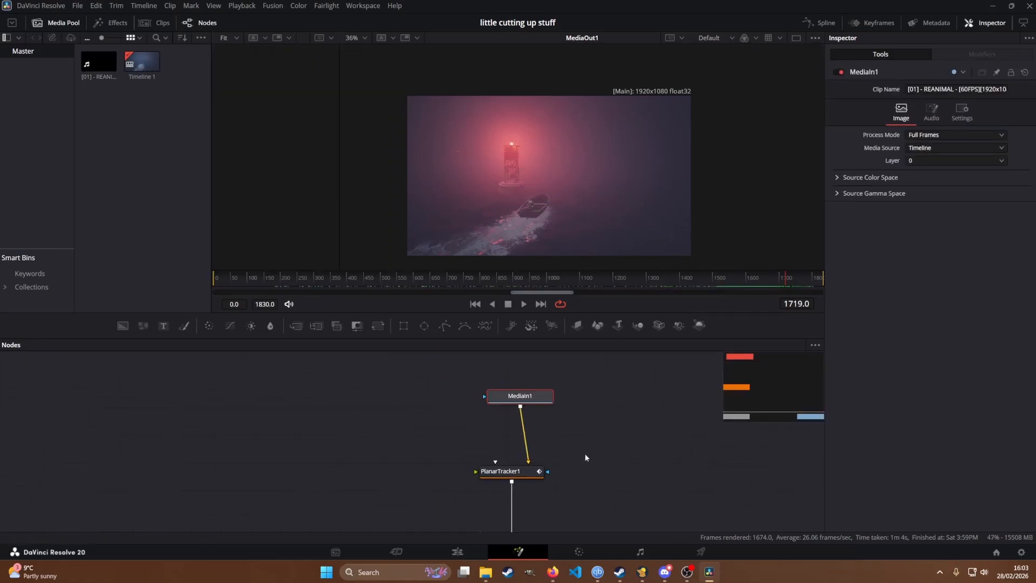
drag(522, 399, 533, 414)
scroll(581, 461, down, 3)
drag(587, 482, 559, 434)
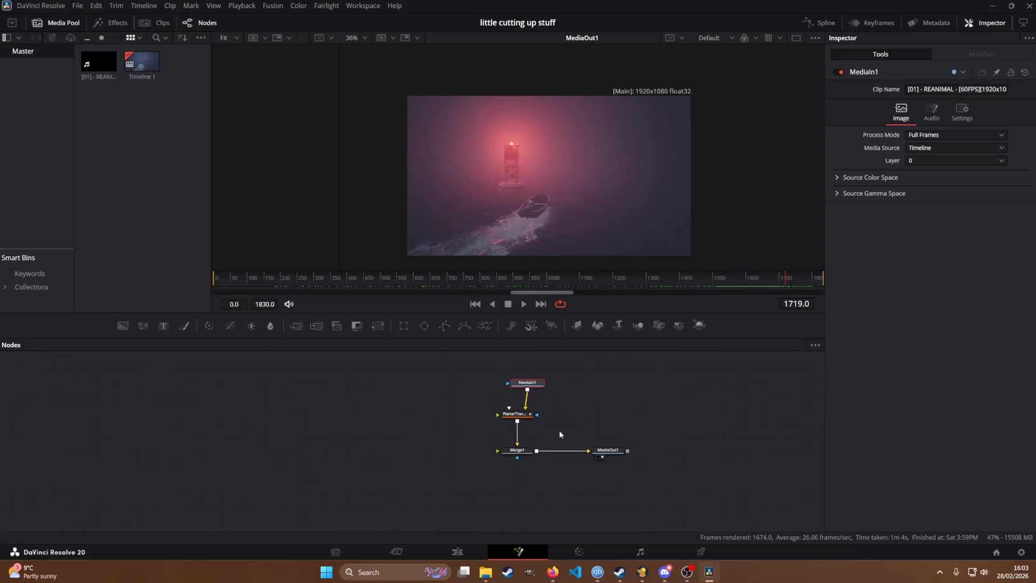
Step: Align the planar tracker and Merge1 nodes in a column beneath MediaIn1
scroll(559, 430, up, 2)
click(493, 408)
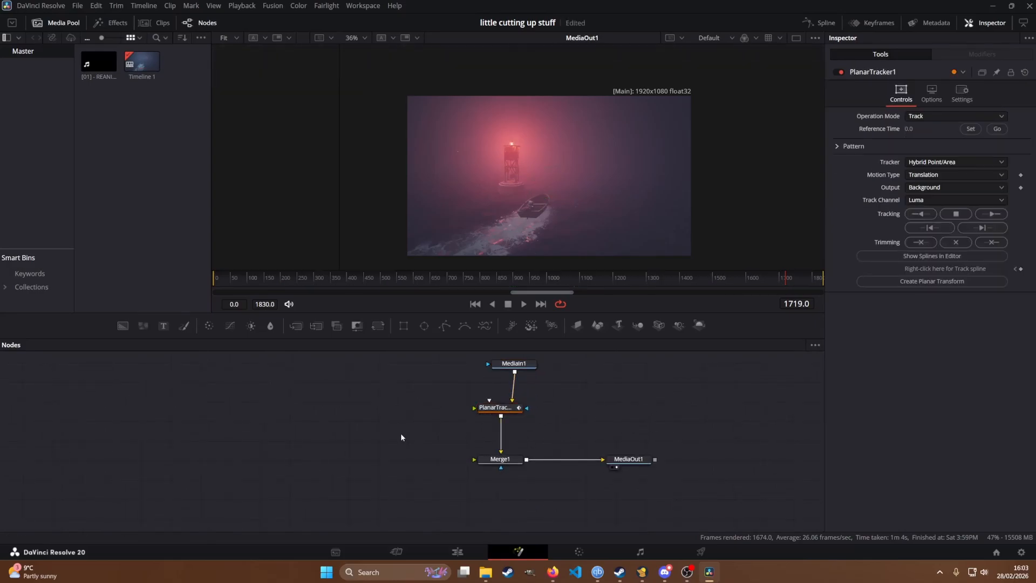
drag(459, 414, 430, 420)
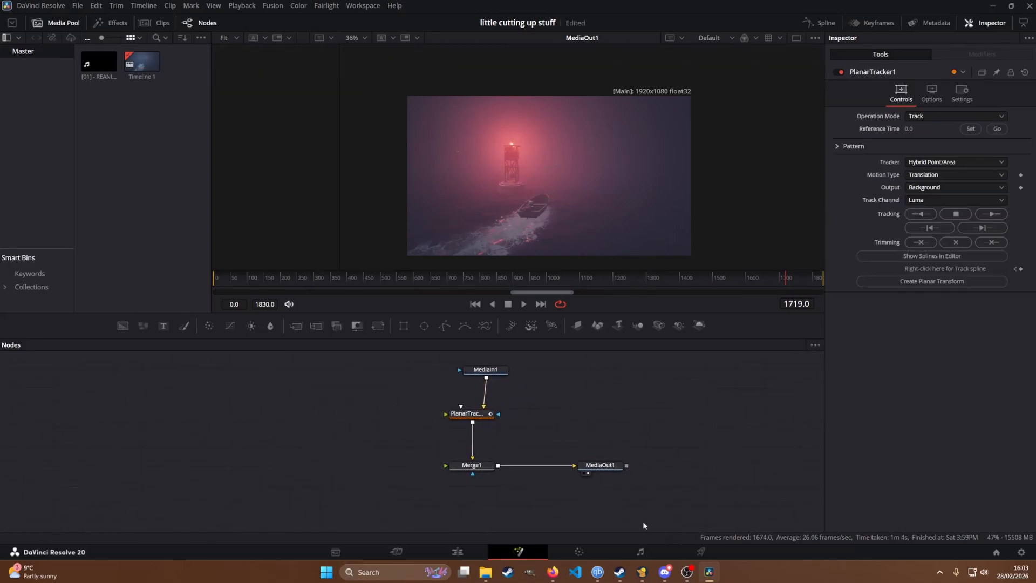
drag(642, 525, 411, 354)
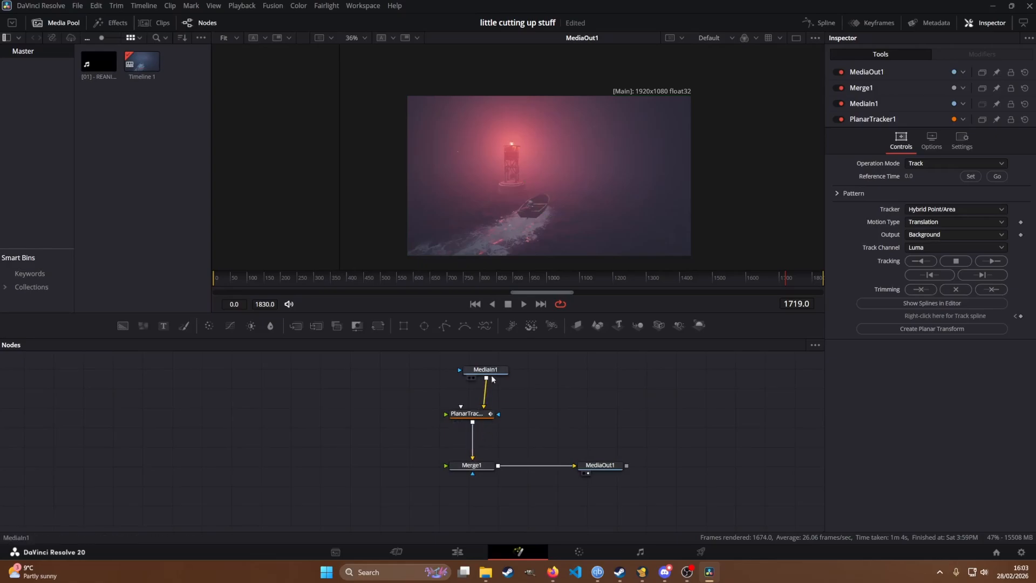
drag(468, 413, 482, 414)
drag(475, 466, 488, 466)
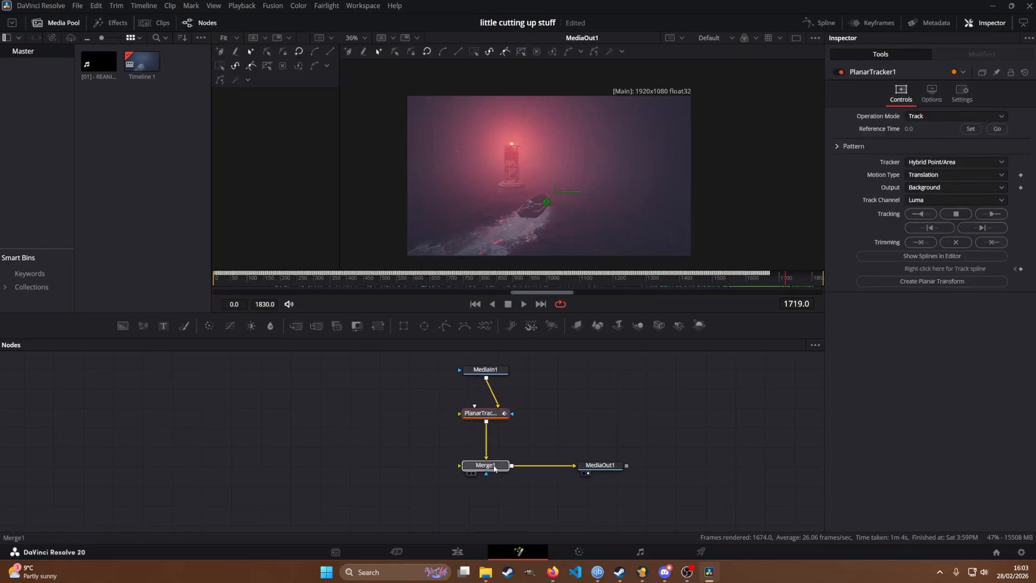
click(485, 369)
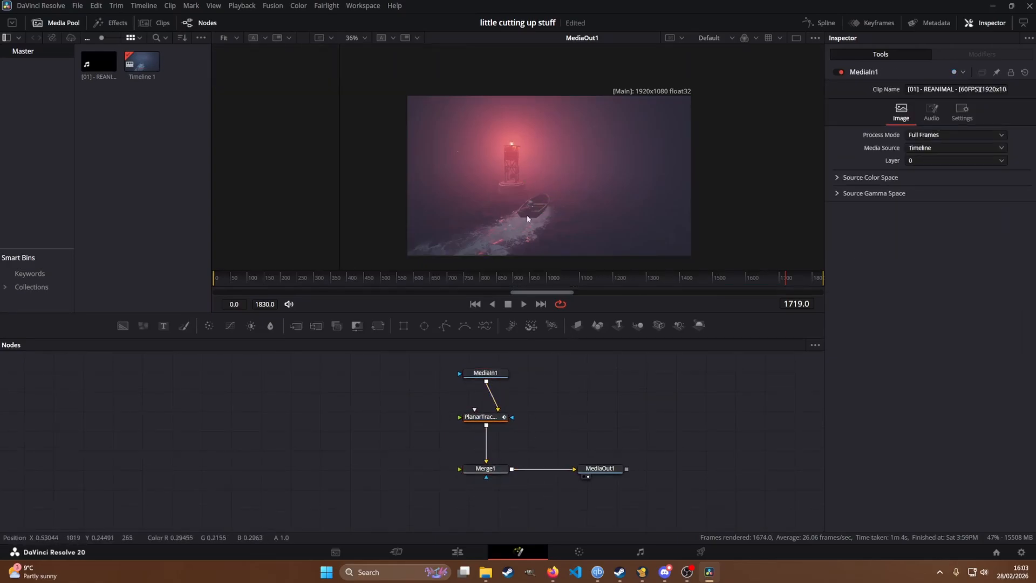
Step: Add an Ellipse mask node and place it unconnected beside the planar tracker
key(shift+space)
text(trans)
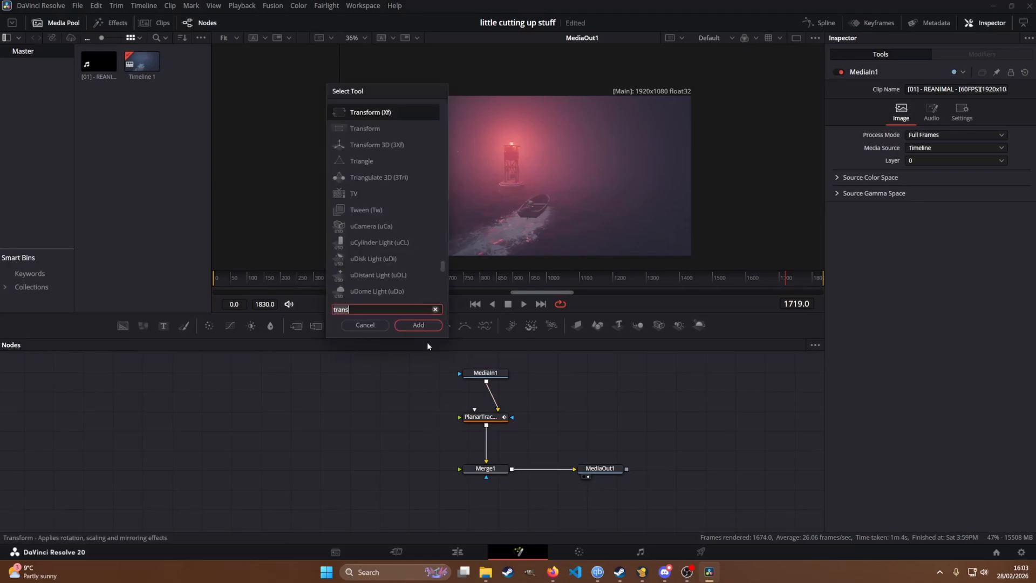
text(elli)
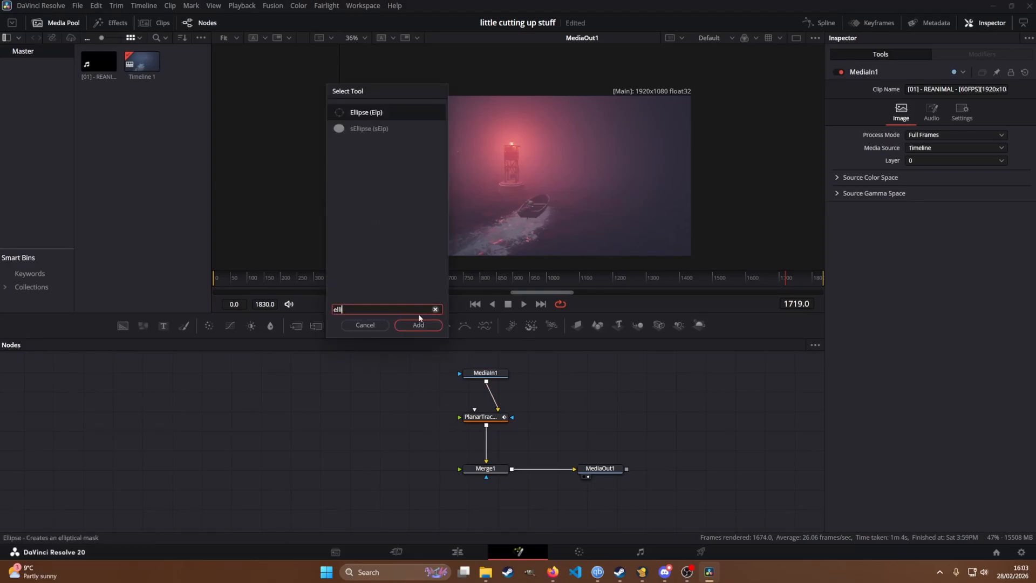
key(Return)
drag(426, 430, 402, 434)
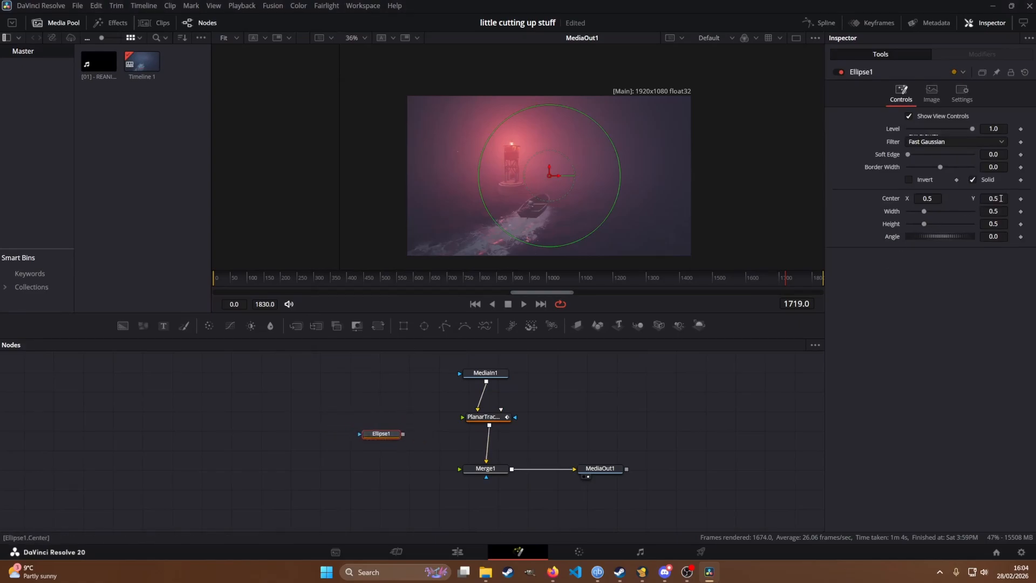
Step: Position the ellipse over the boat at a centre of about X 0.436, Y 0.325, and set its width and height to 0.1
drag(1001, 199, 531, 204)
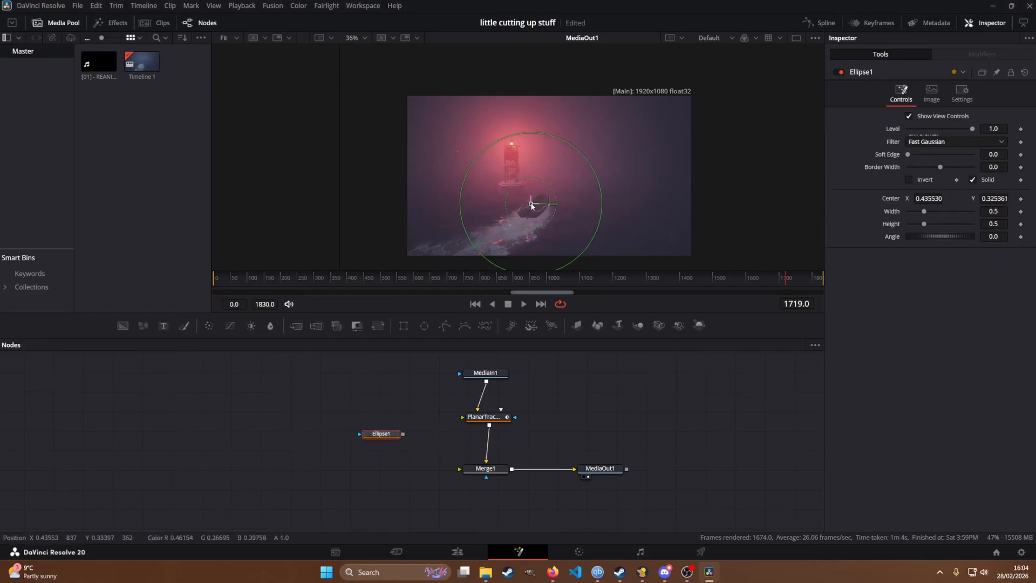
click(1002, 211)
text(0.1)
key(Tab)
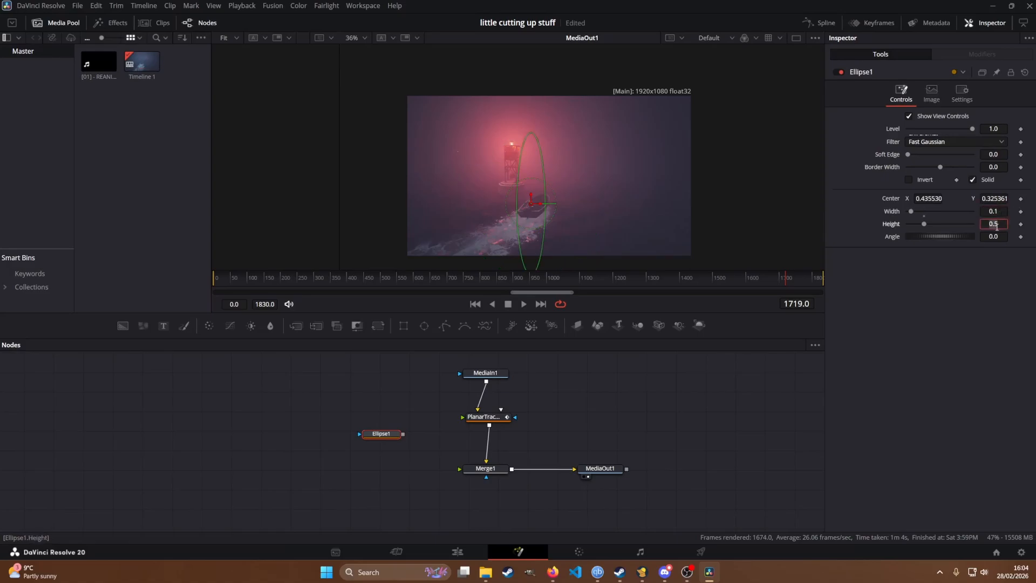
key(Tab)
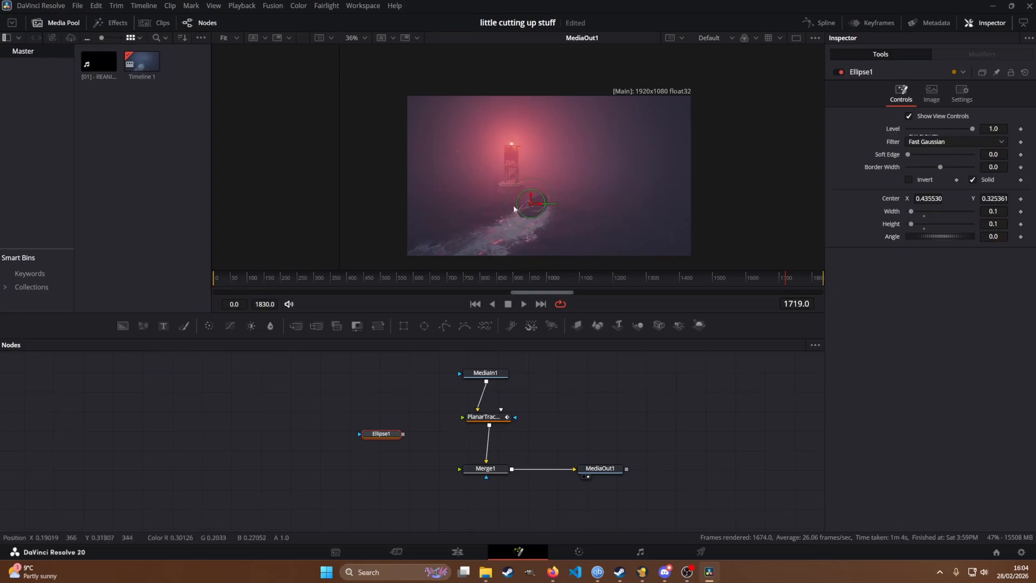
scroll(513, 209, up, 4)
scroll(559, 216, down, 1)
drag(626, 236, 566, 210)
scroll(565, 210, up, 4)
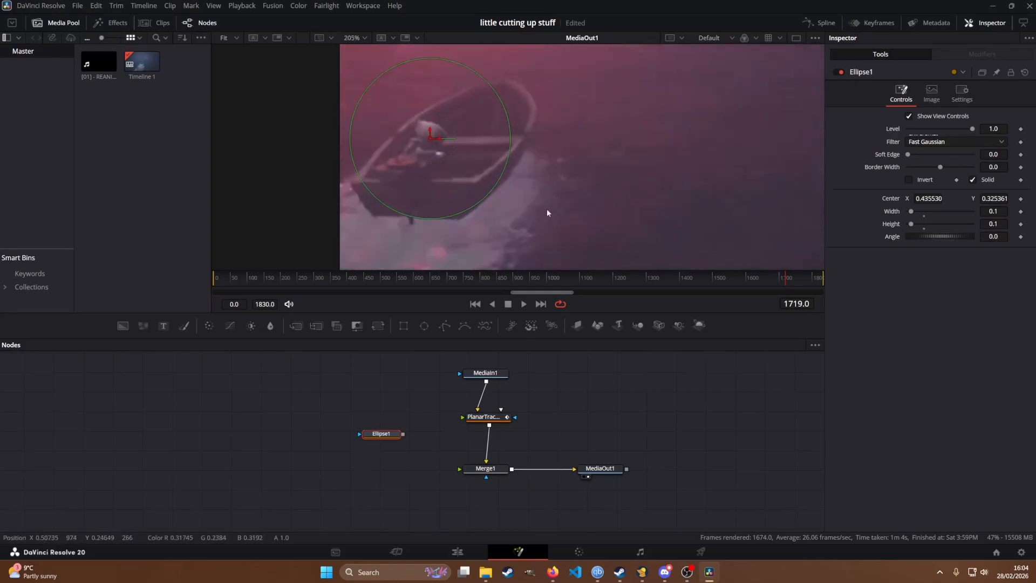
Step: Add a Background node beneath the Ellipse node, in the free area beside the merge
drag(381, 440, 355, 426)
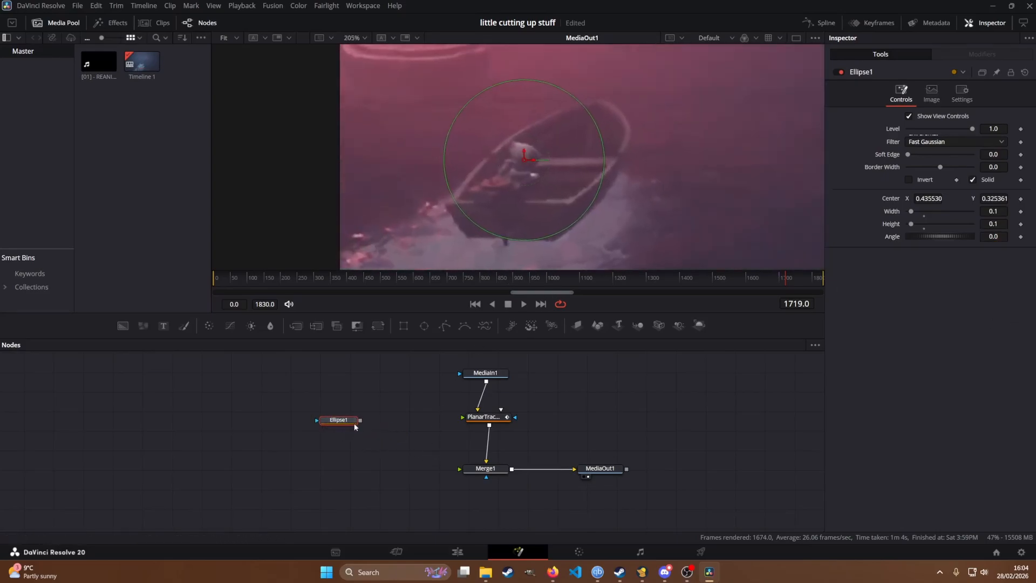
click(406, 482)
key(shift+space)
text(elli)
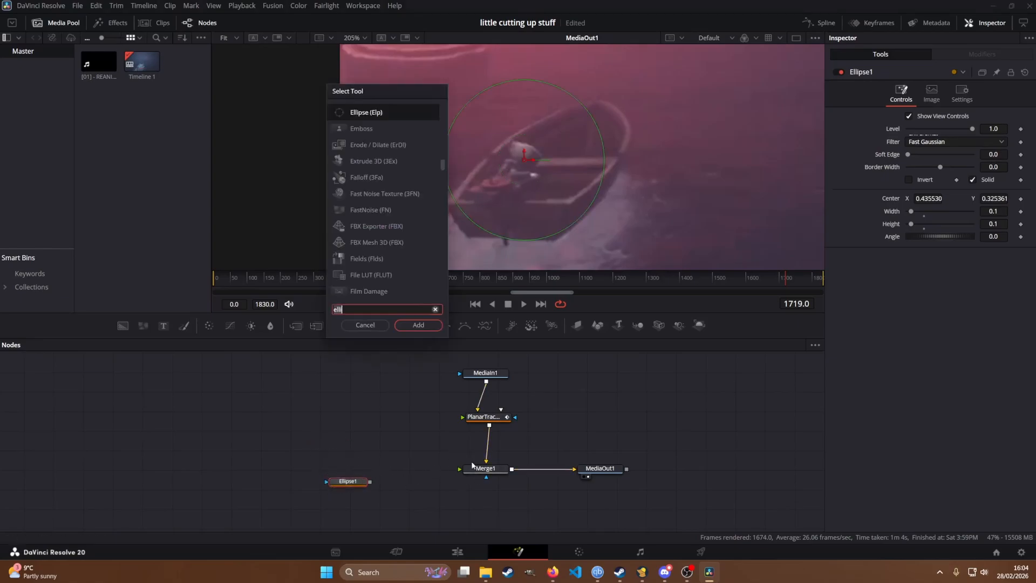
key(BackSpace)
key(BackSpace)
key(BackSpace)
key(BackSpace)
text(back)
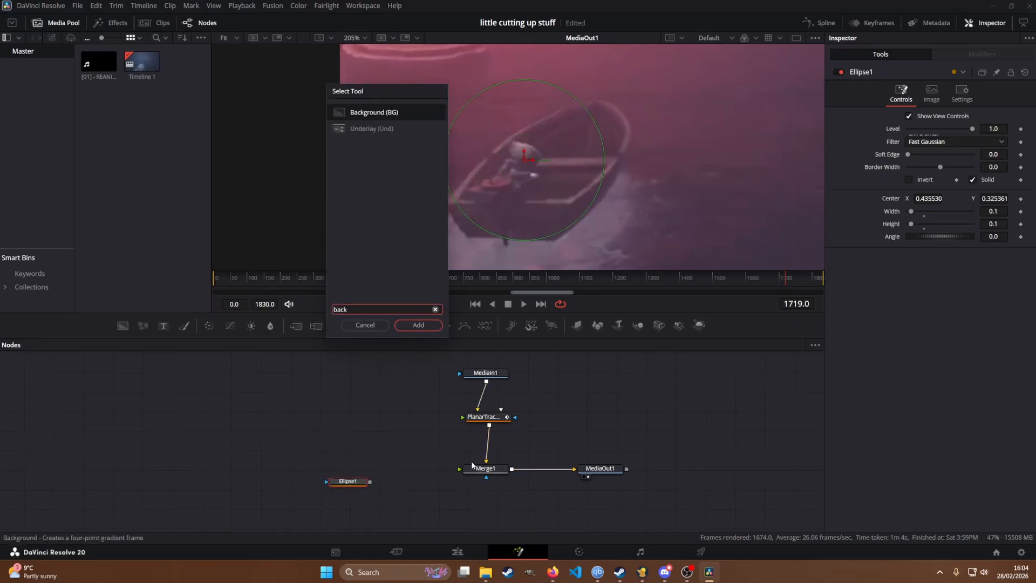
key(Return)
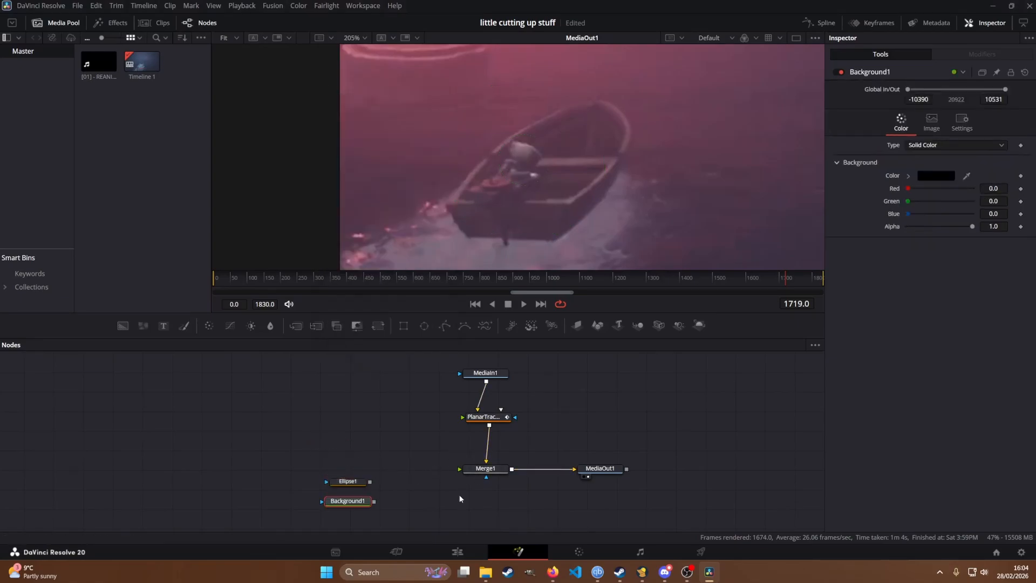
Step: Place the Ellipse node above Background1 and connect Background1 to the foreground input of Merge1
click(356, 479)
drag(360, 500, 369, 478)
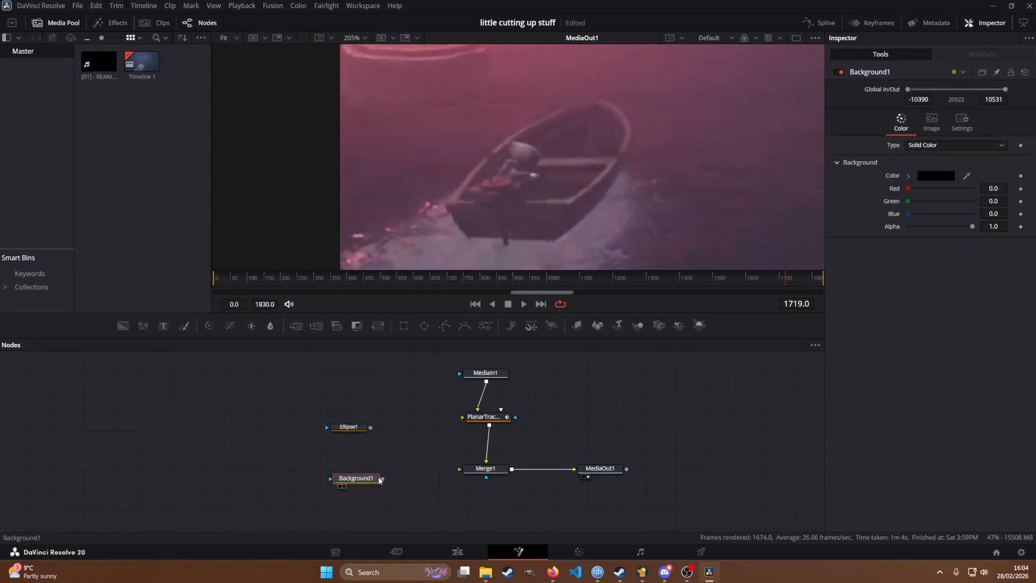
mouse_move(383, 479)
mouse_down()
mouse_move(484, 468)
mouse_move(384, 473)
mouse_up()
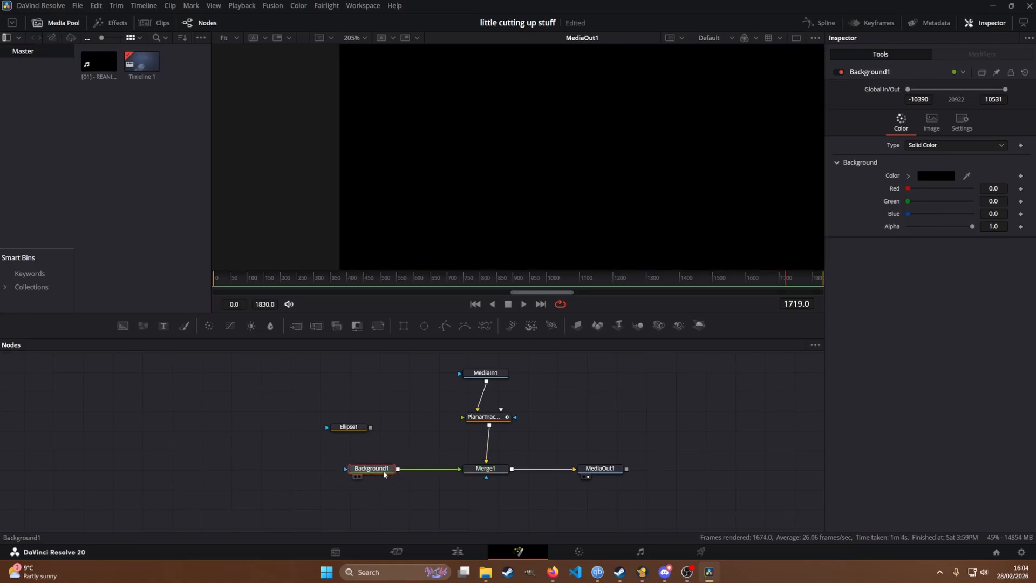
Step: Try the Under operator on Merge1 and set it back to Over
drag(485, 469, 488, 468)
click(600, 468)
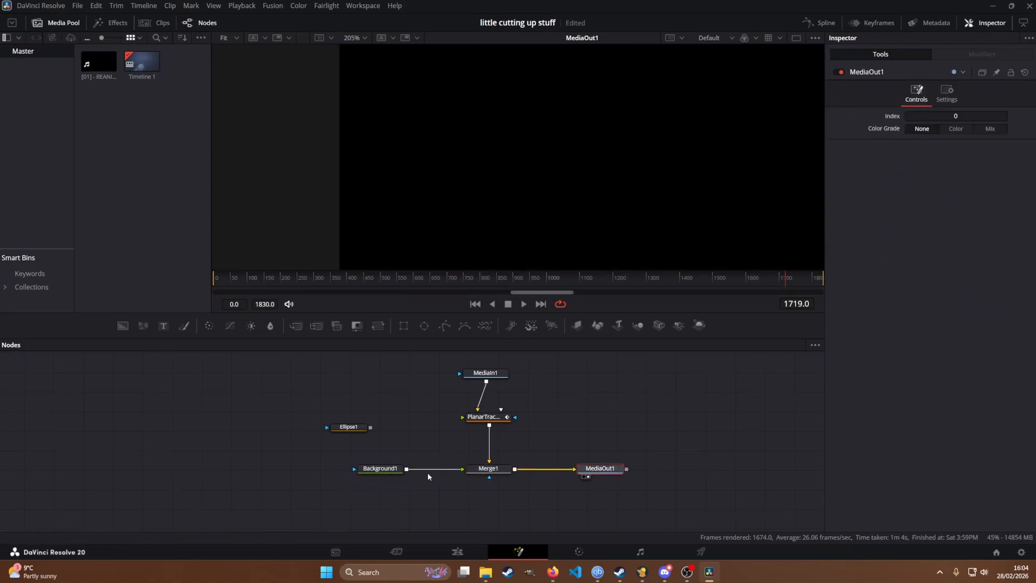
click(377, 473)
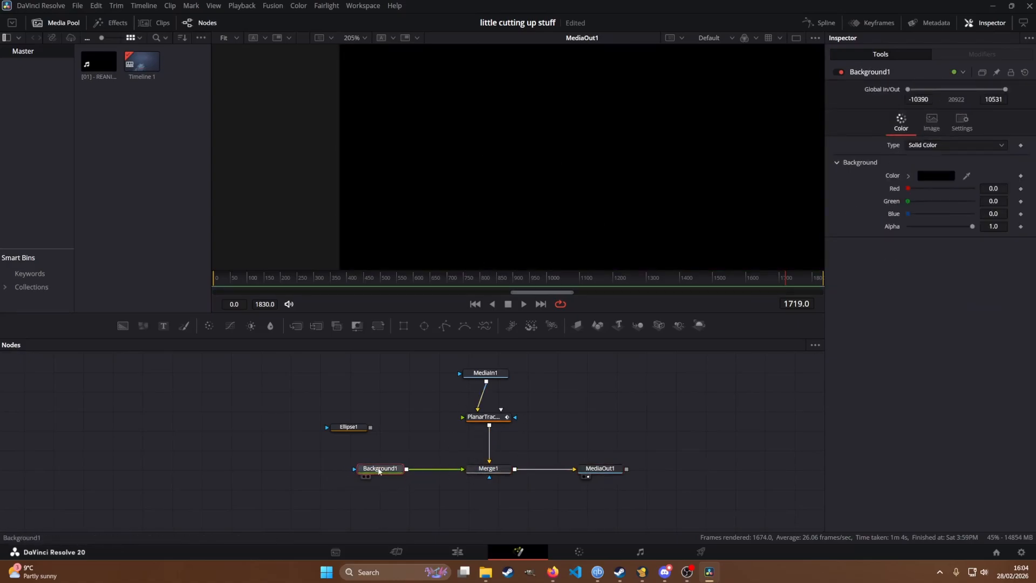
click(498, 473)
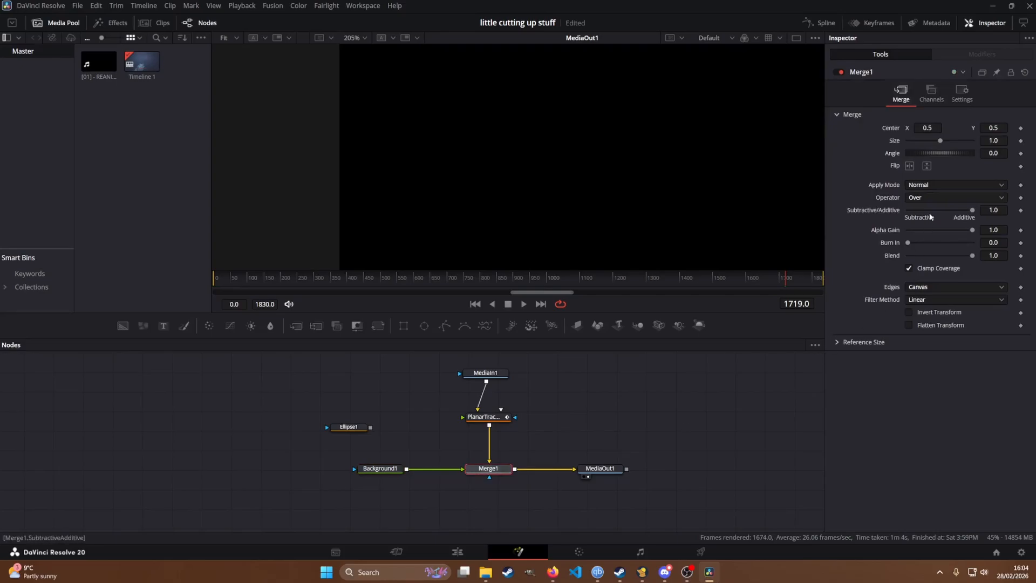
click(937, 197)
click(928, 311)
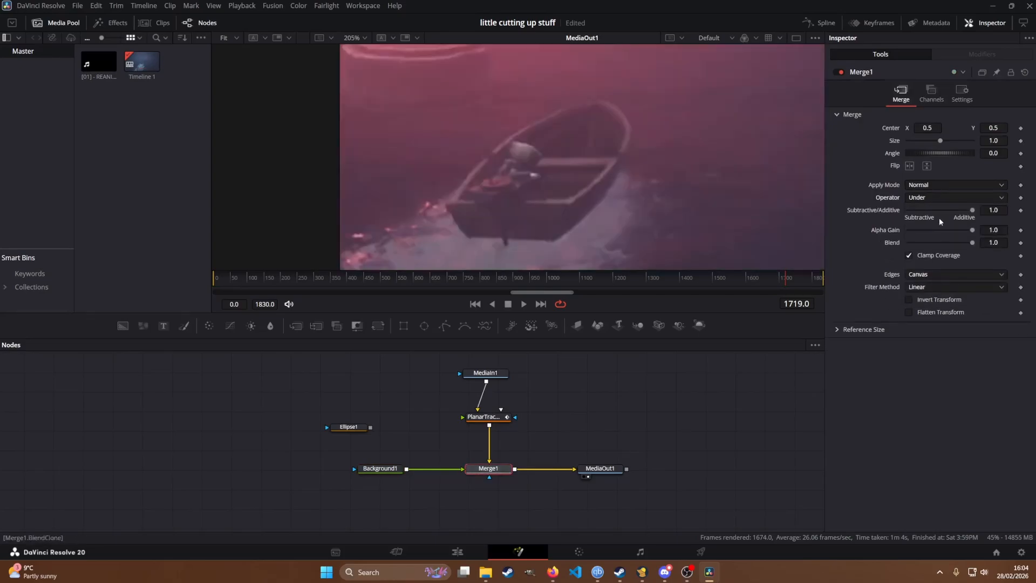
click(940, 201)
click(937, 208)
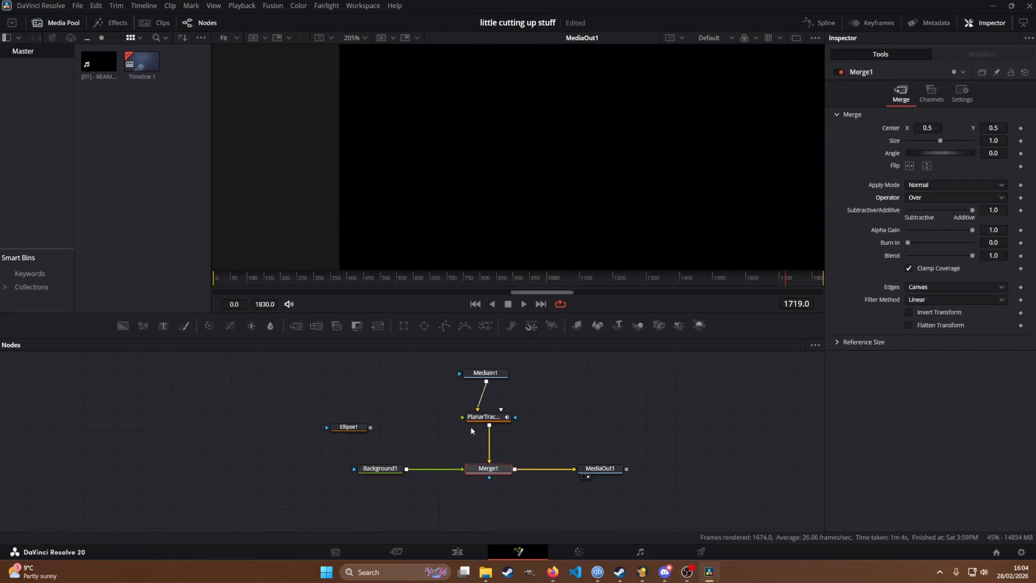
Step: Set the alpha of Background1 to 0.3 and view the whole darkened frame
click(379, 469)
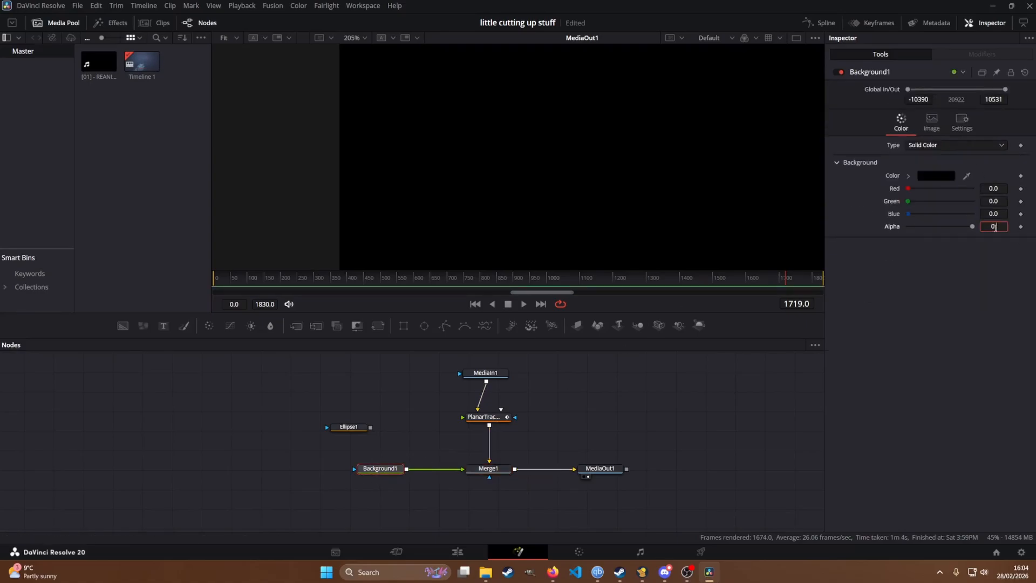
key(Tab)
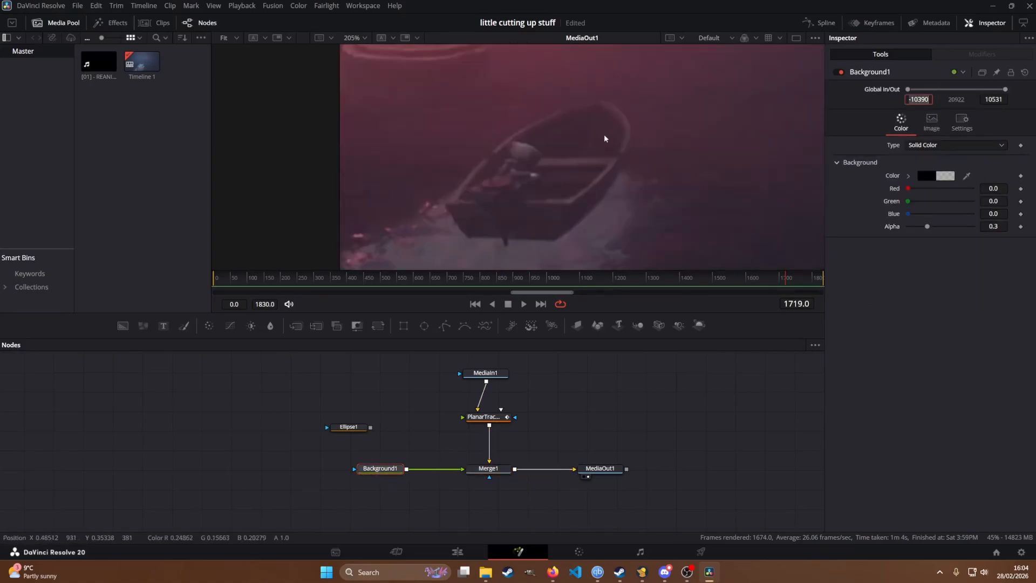
scroll(604, 138, down, 6)
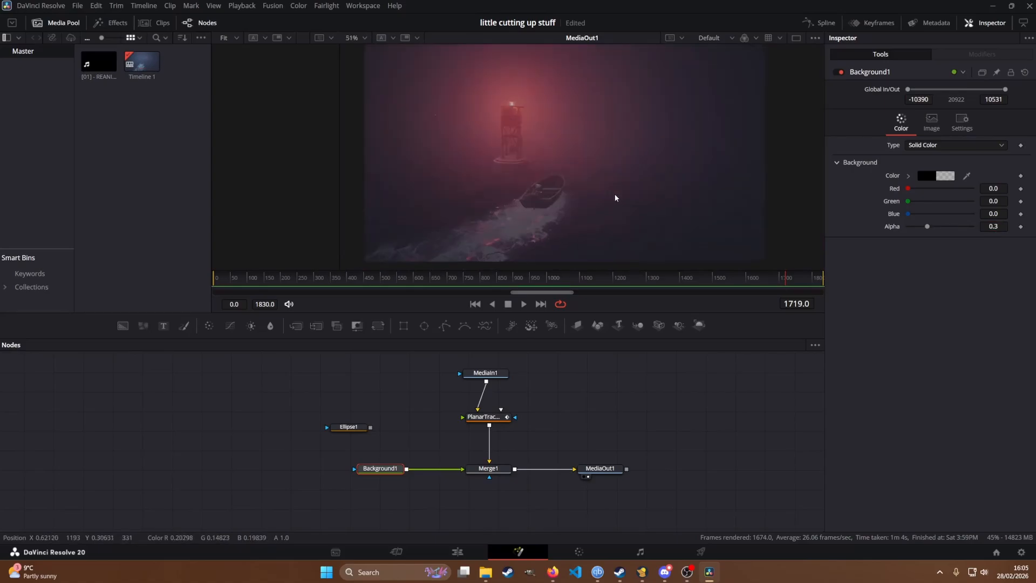
drag(615, 198, 604, 198)
scroll(608, 198, down, 1)
Step: Connect Ellipse1 to the mask input of Background1 and invert the ellipse so the area around the boat darkens
drag(317, 427, 313, 471)
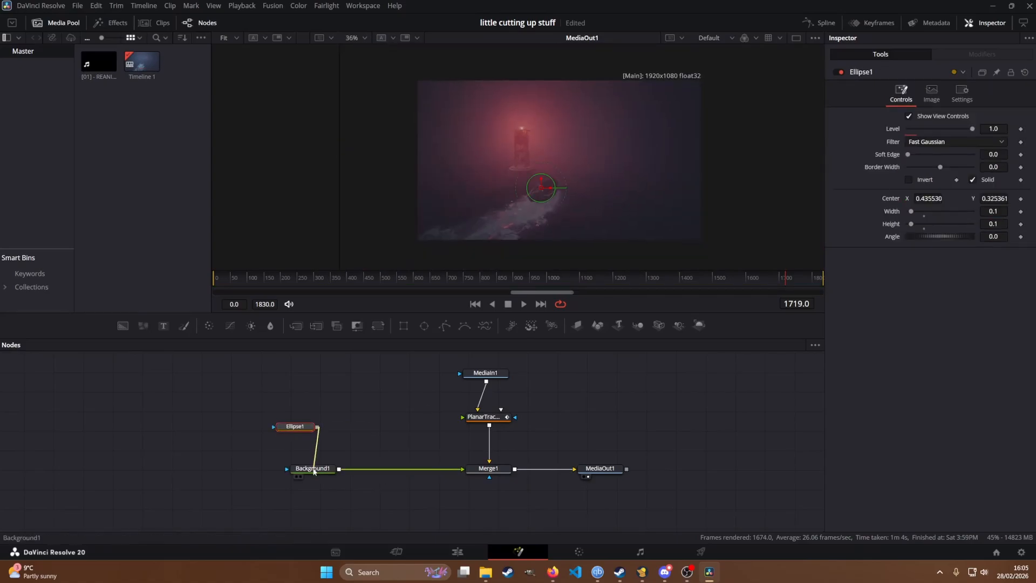
drag(296, 427, 266, 448)
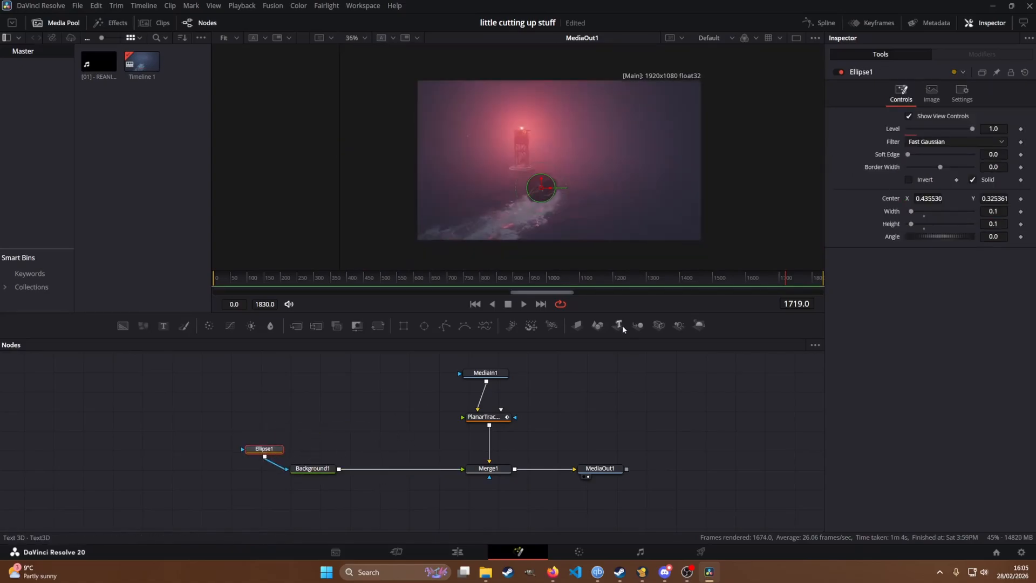
click(909, 180)
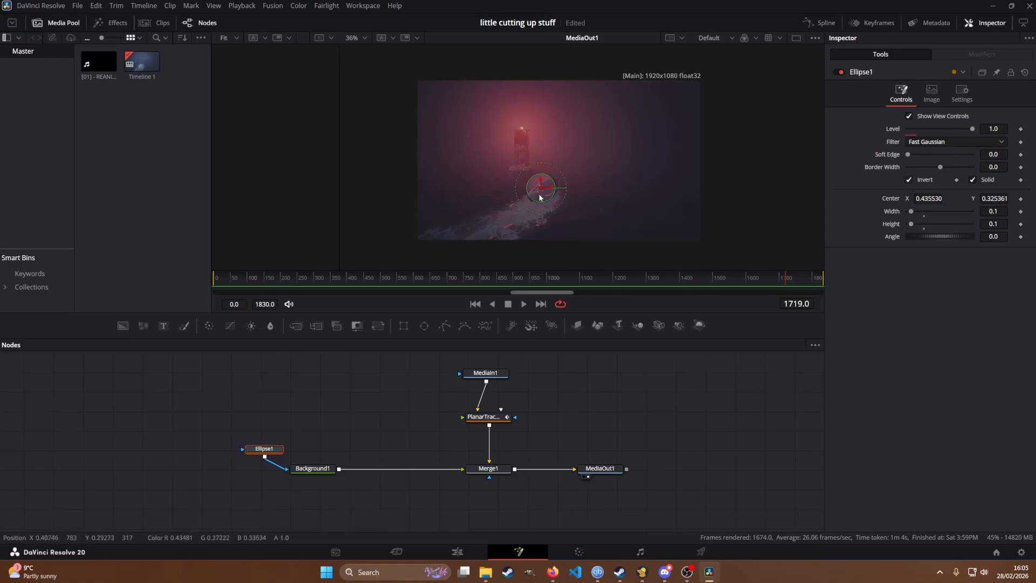
scroll(539, 195, up, 4)
scroll(540, 193, down, 3)
scroll(548, 161, up, 4)
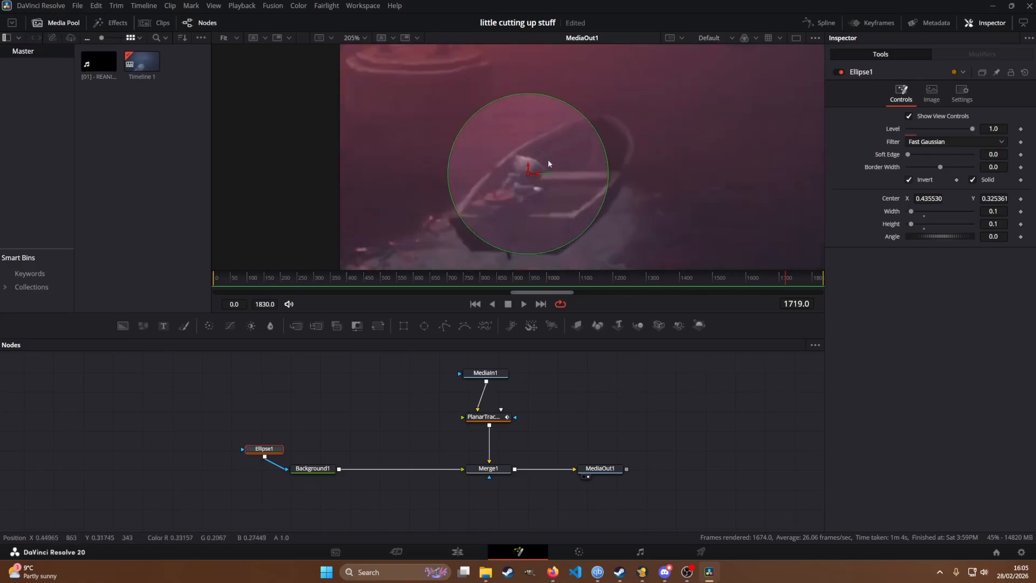
scroll(535, 184, down, 5)
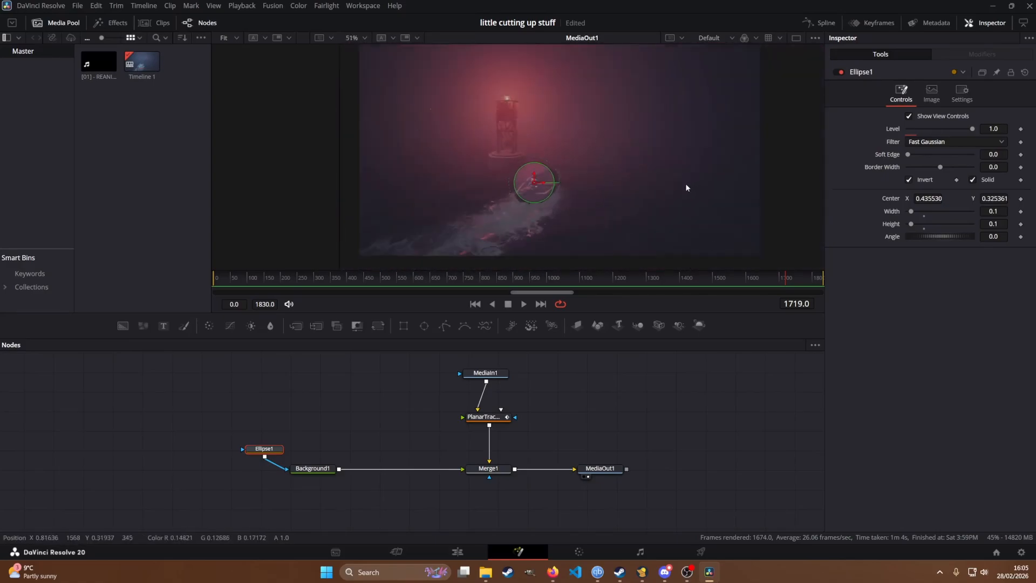
scroll(686, 187, down, 1)
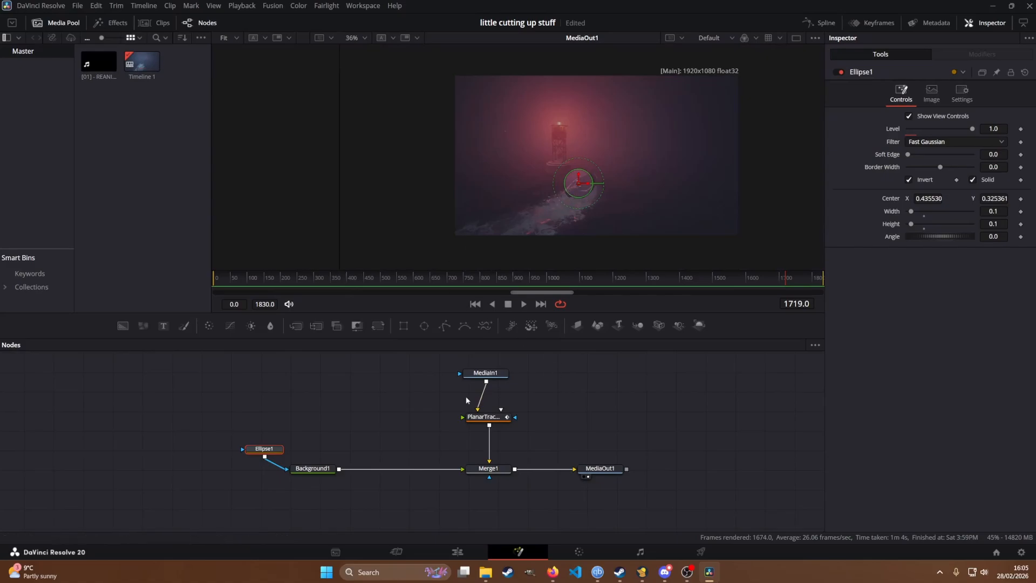
Step: At frame 324, position the ellipse over the boat at a centre of about X 0.498, Y 0.351
drag(269, 450, 268, 475)
drag(219, 282, 323, 278)
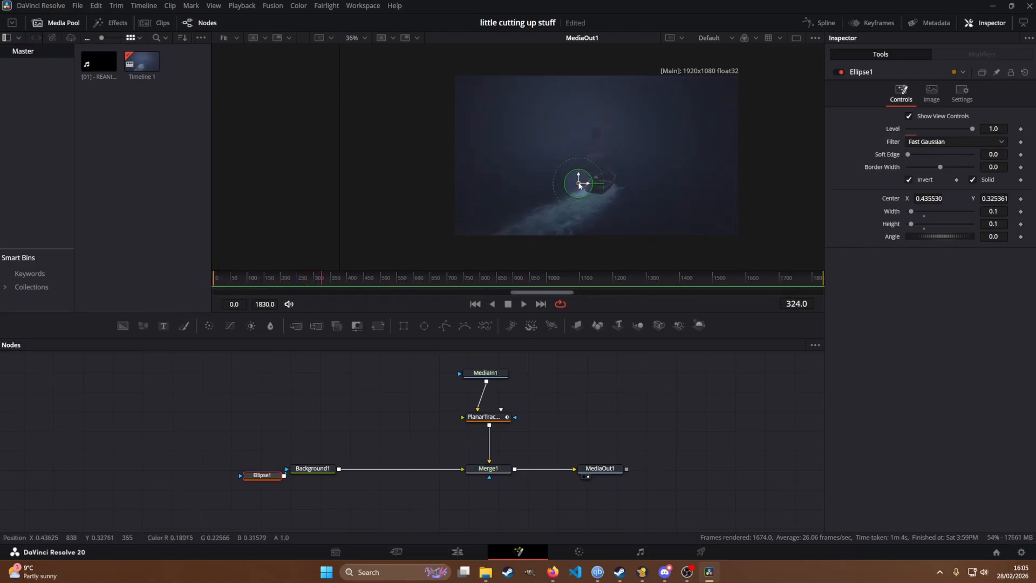
drag(578, 183, 598, 181)
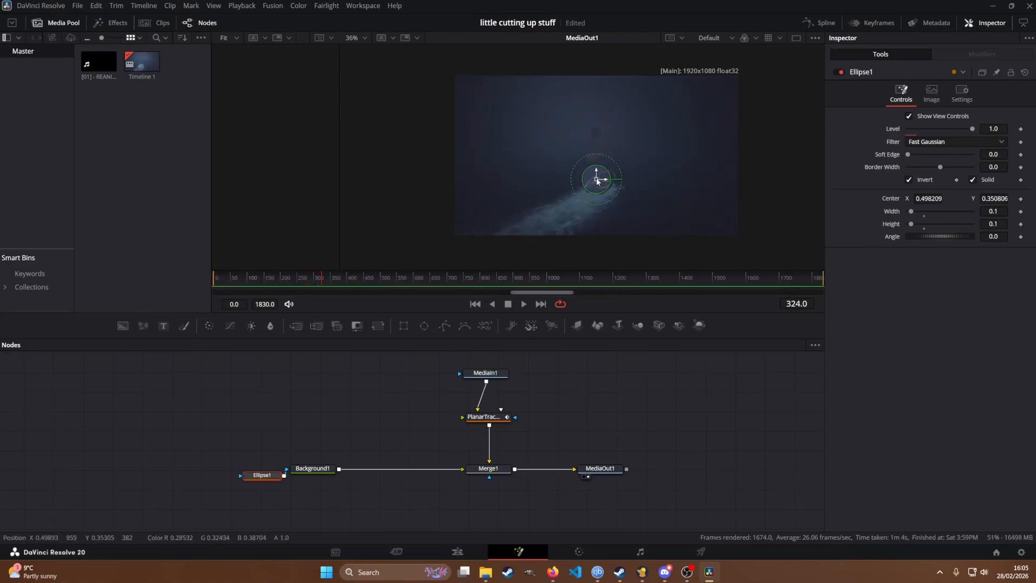
scroll(597, 181, up, 4)
scroll(597, 181, down, 3)
Step: Create a Planar Transform from PlanarTracker1 and insert it on the connection between Background1 and Merge1
drag(415, 409, 380, 417)
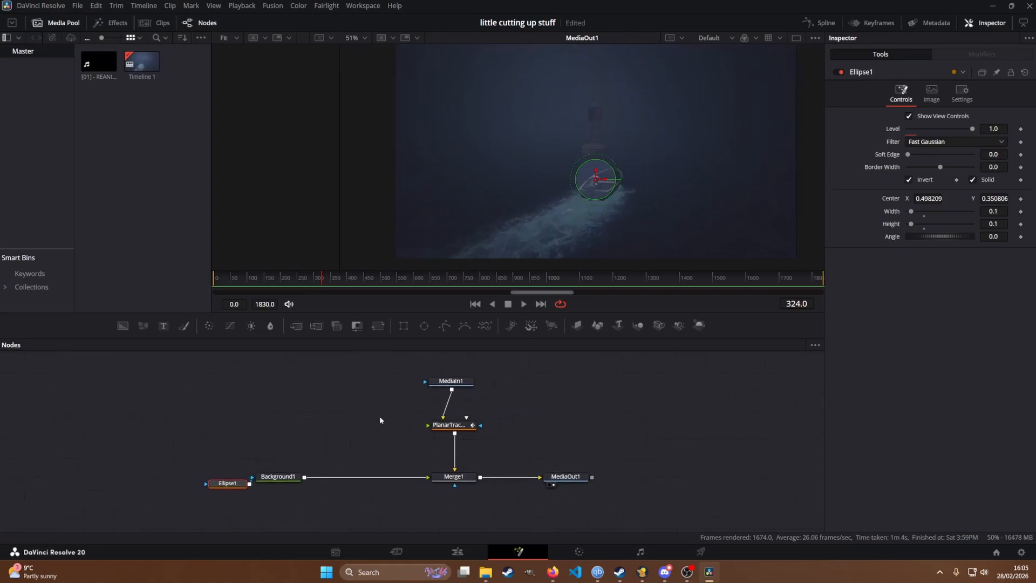
click(458, 430)
click(953, 281)
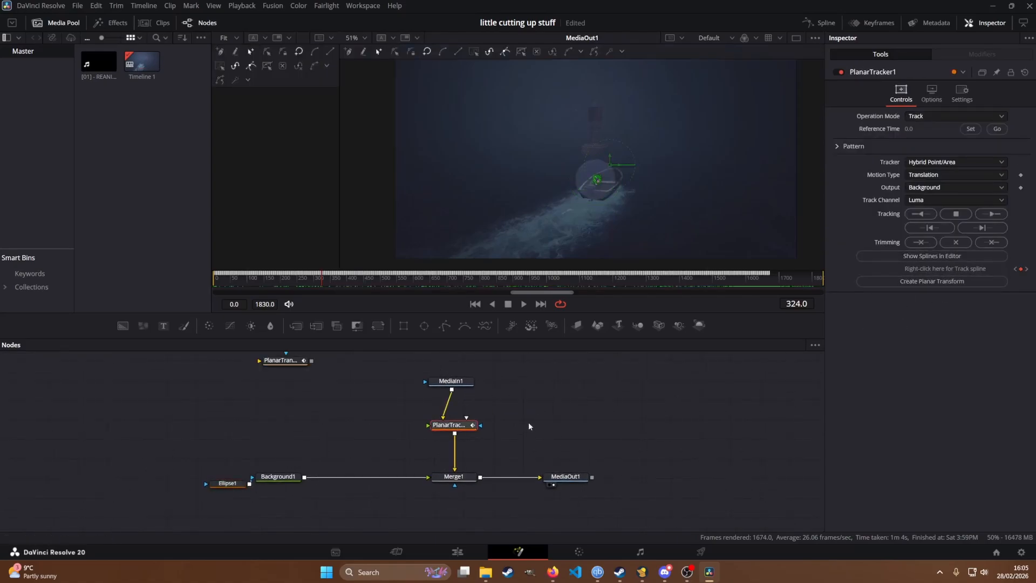
drag(289, 364, 370, 443)
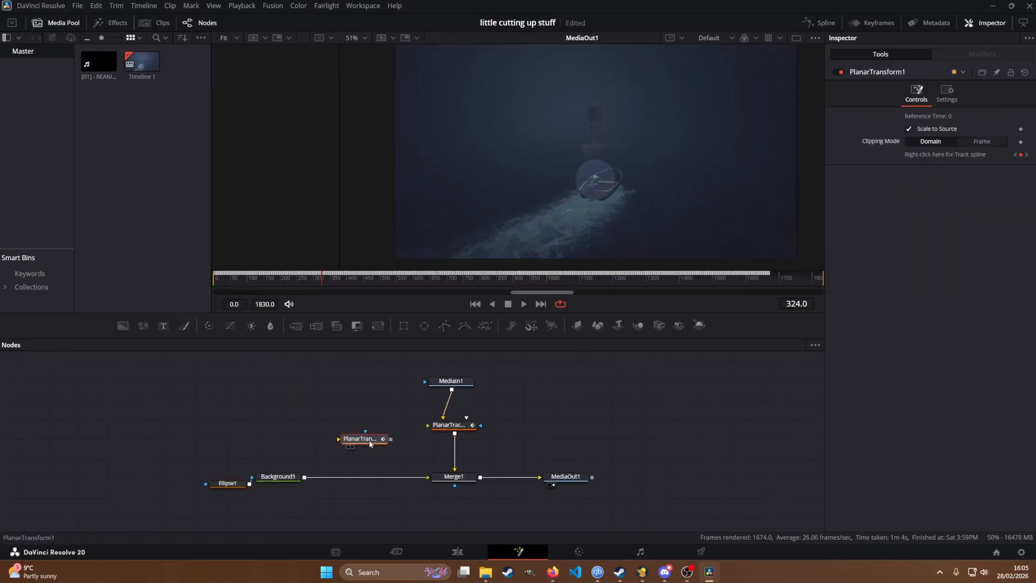
drag(366, 477, 428, 476)
scroll(650, 168, down, 3)
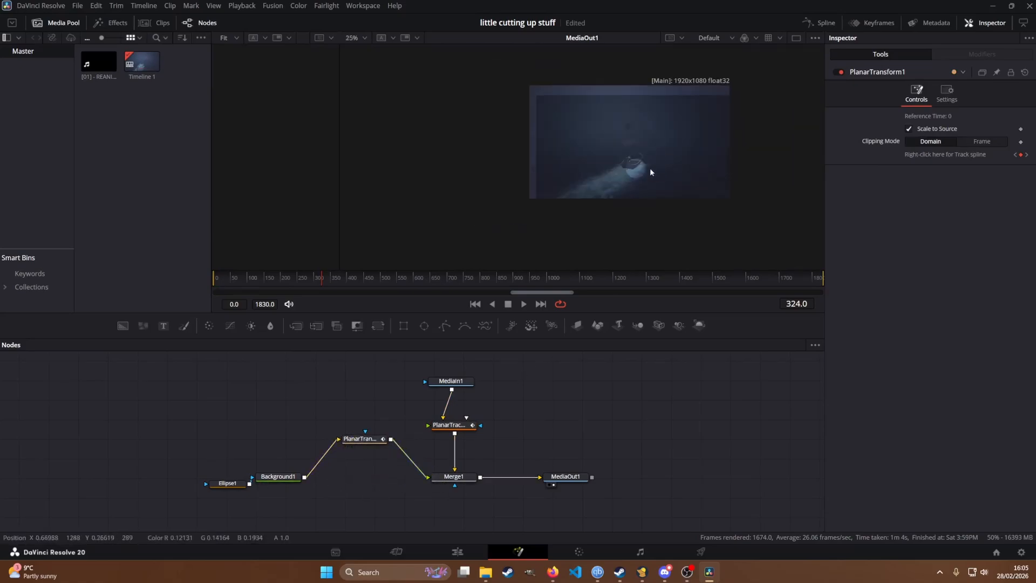
Step: Reposition Ellipse1 over the boat at a centre of about X 0.463, Y 0.437, and scrub through the frames to check the tracking
click(237, 484)
scroll(377, 436, down, 1)
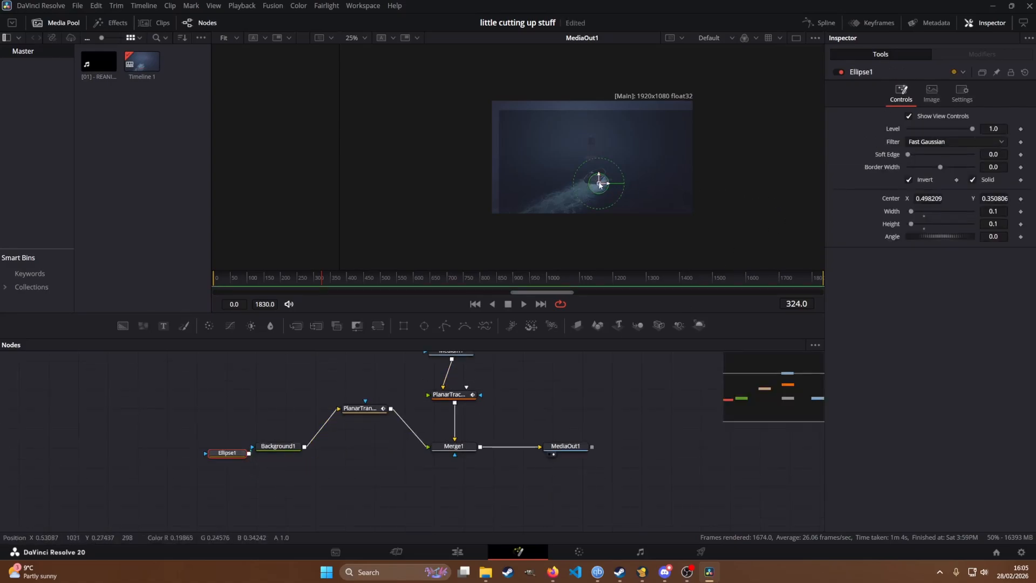
drag(600, 184, 592, 174)
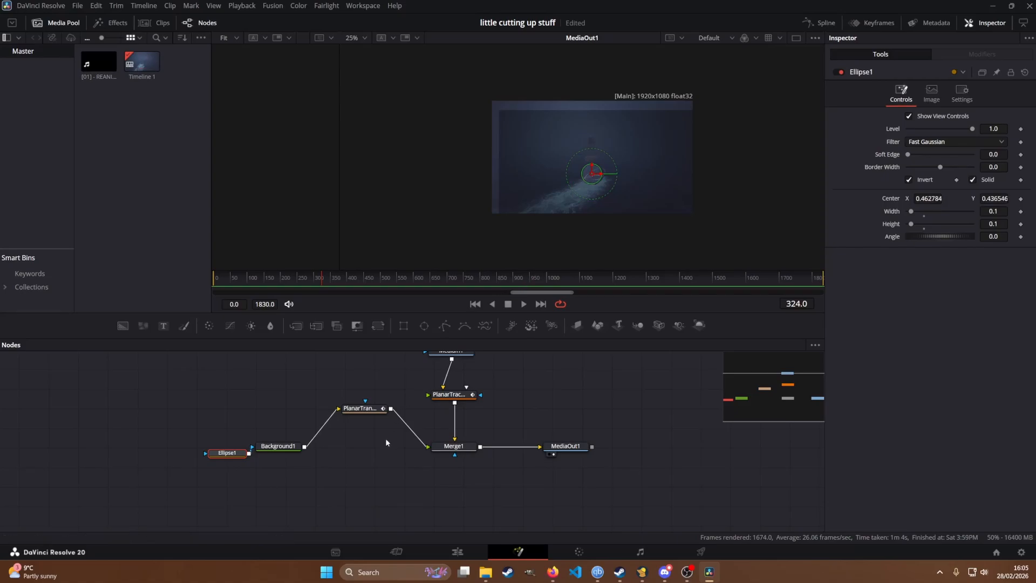
drag(390, 283, 623, 281)
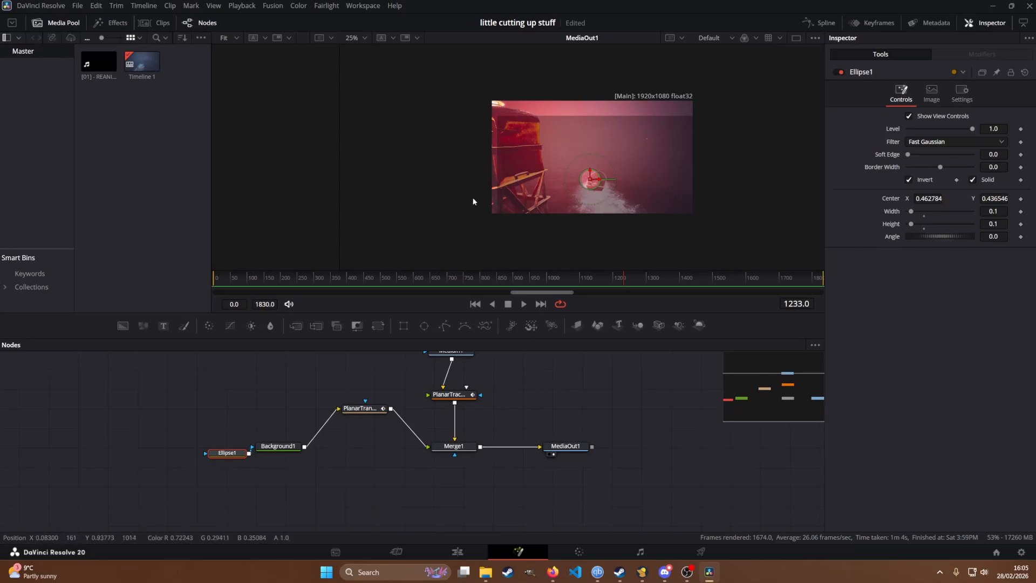
click(674, 276)
drag(674, 276, 485, 264)
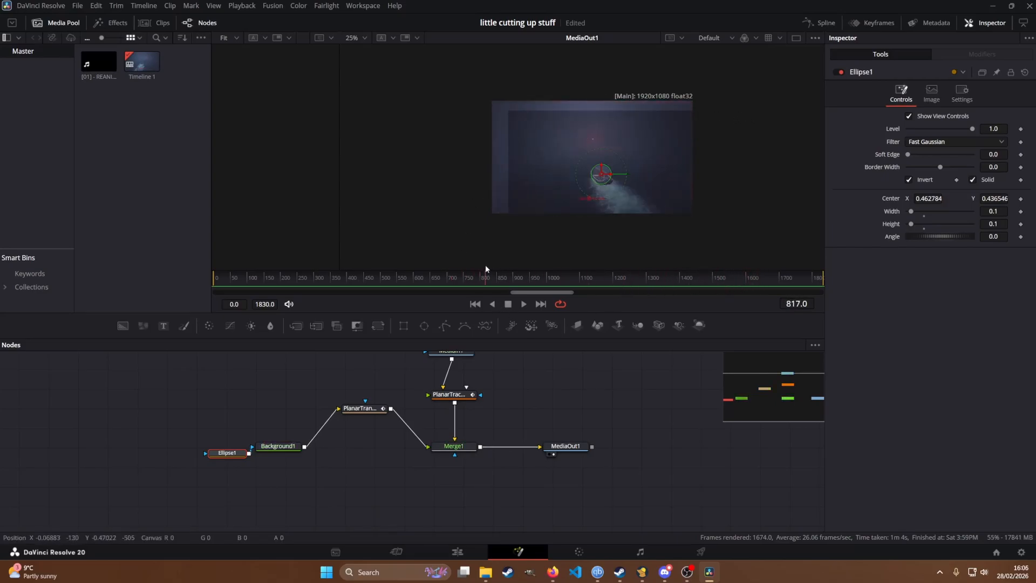
Step: Move the Ellipse1 node away from Background1 and set the ellipse's width and height to 0.05
drag(242, 457, 212, 441)
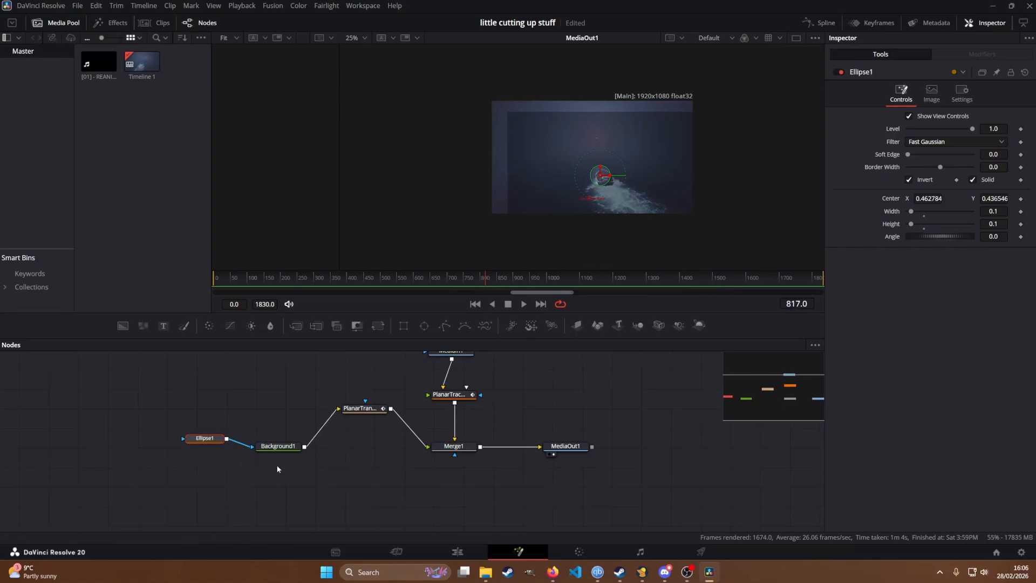
scroll(278, 467, up, 1)
drag(266, 421, 372, 421)
scroll(372, 405, down, 1)
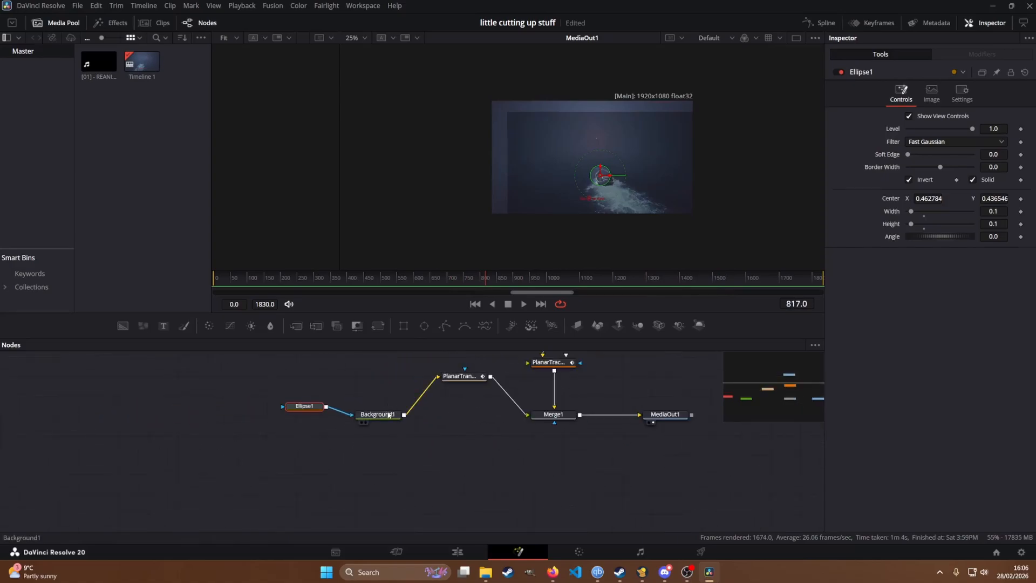
click(388, 414)
click(320, 409)
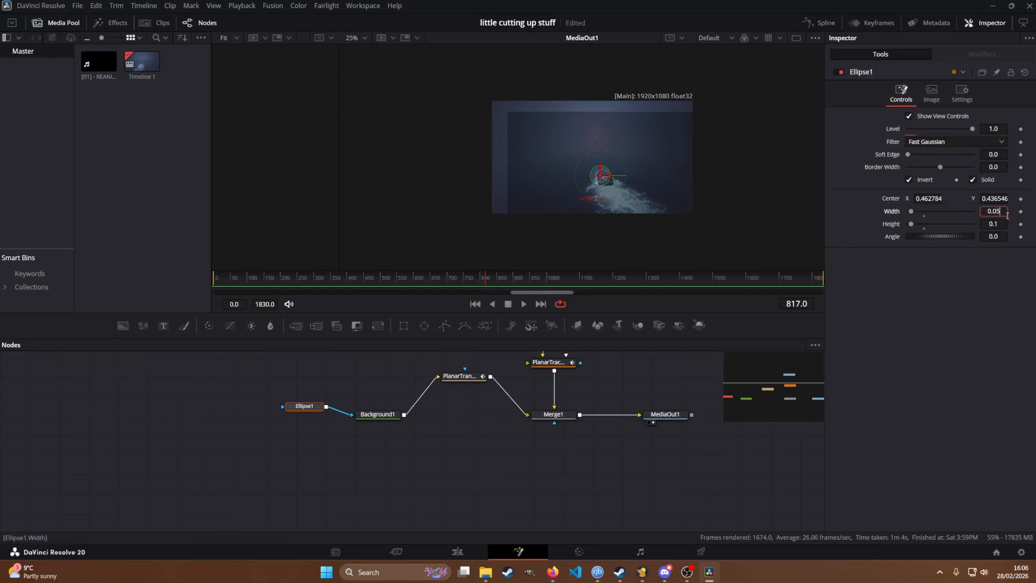
key(Tab)
text(0.05)
key(Tab)
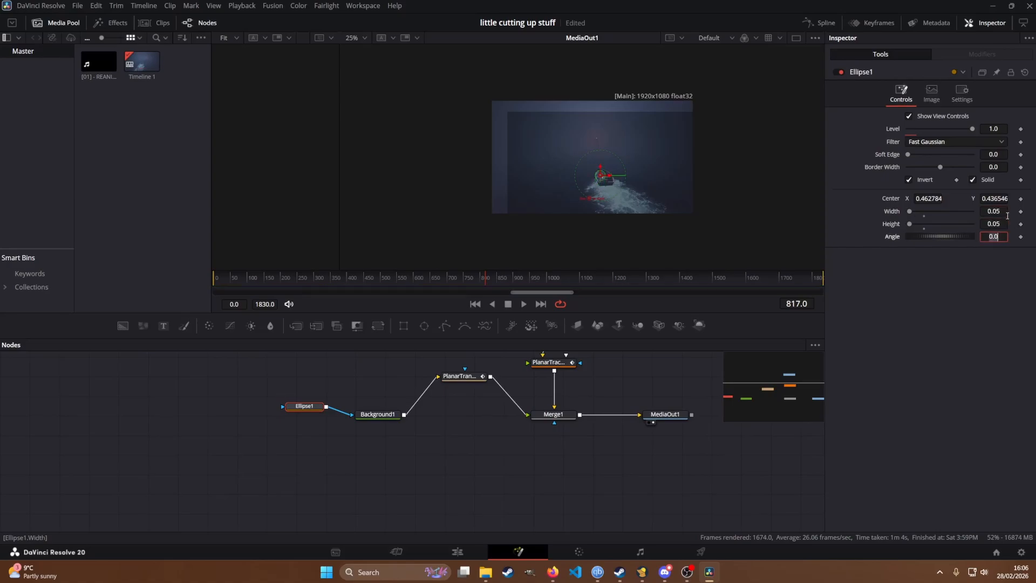
Step: Add a Transform node between Background1 and the planar transform, and place it midway between them
click(387, 419)
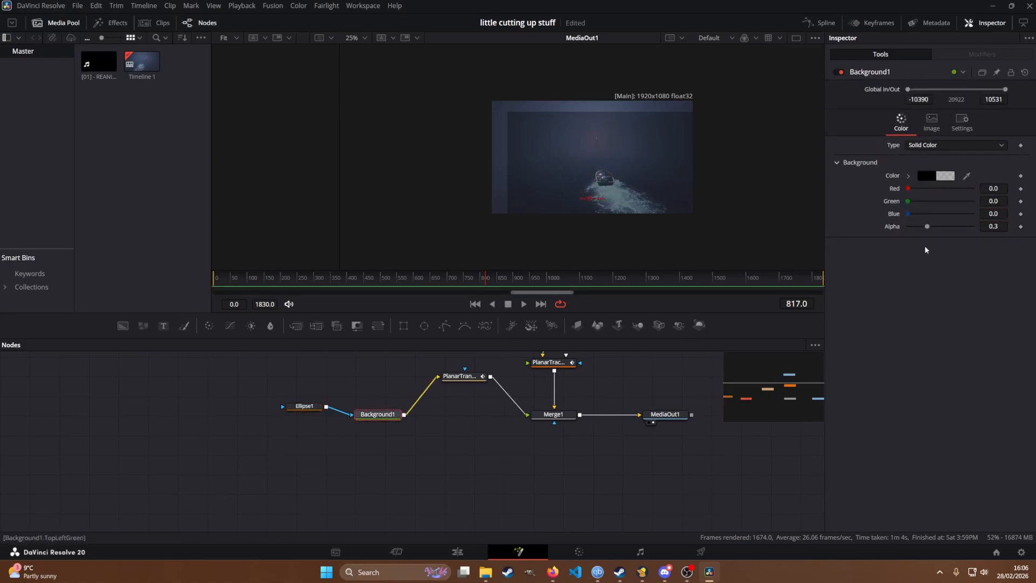
drag(388, 415, 376, 416)
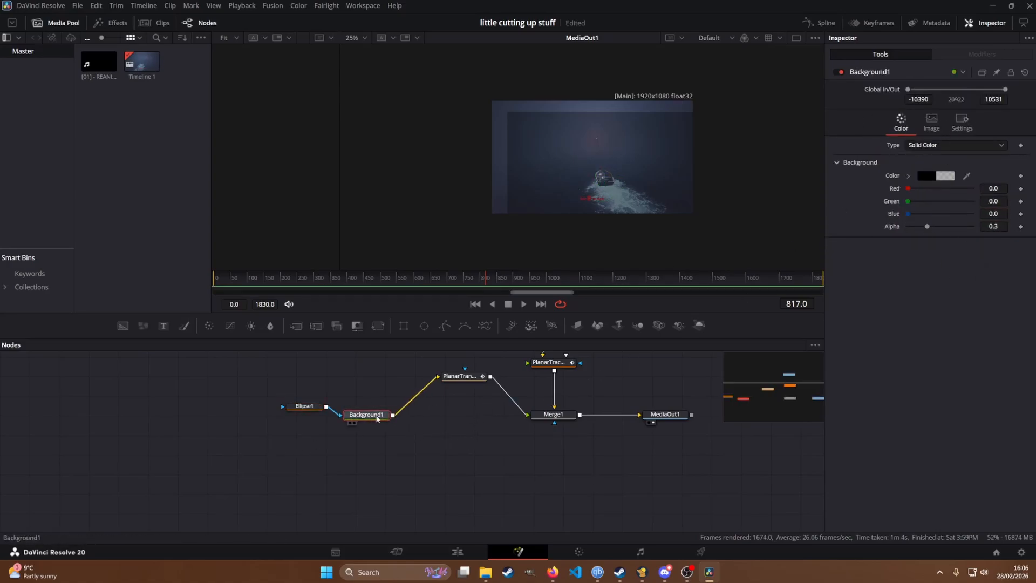
key(shift+space)
text(tra)
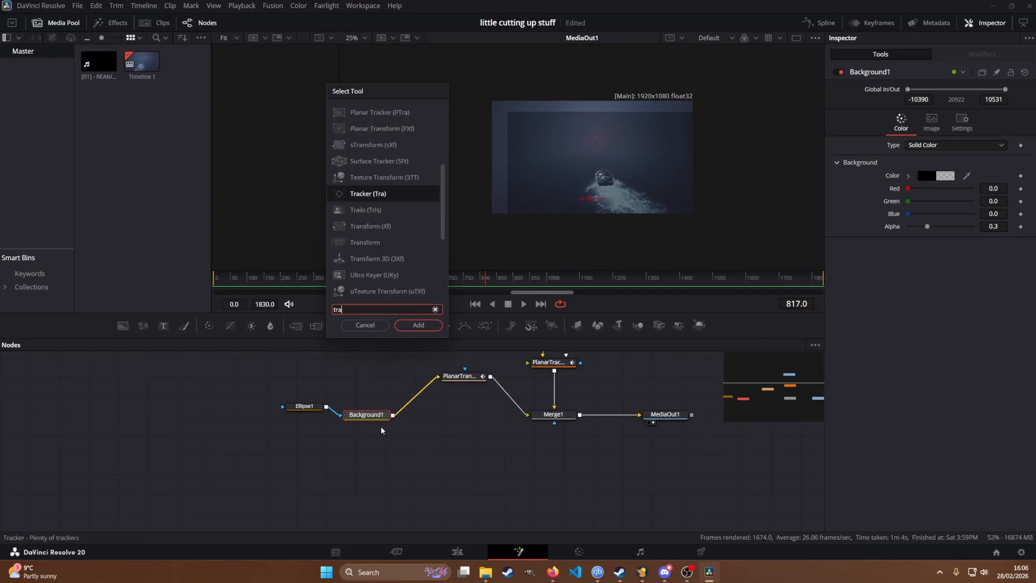
text(ns)
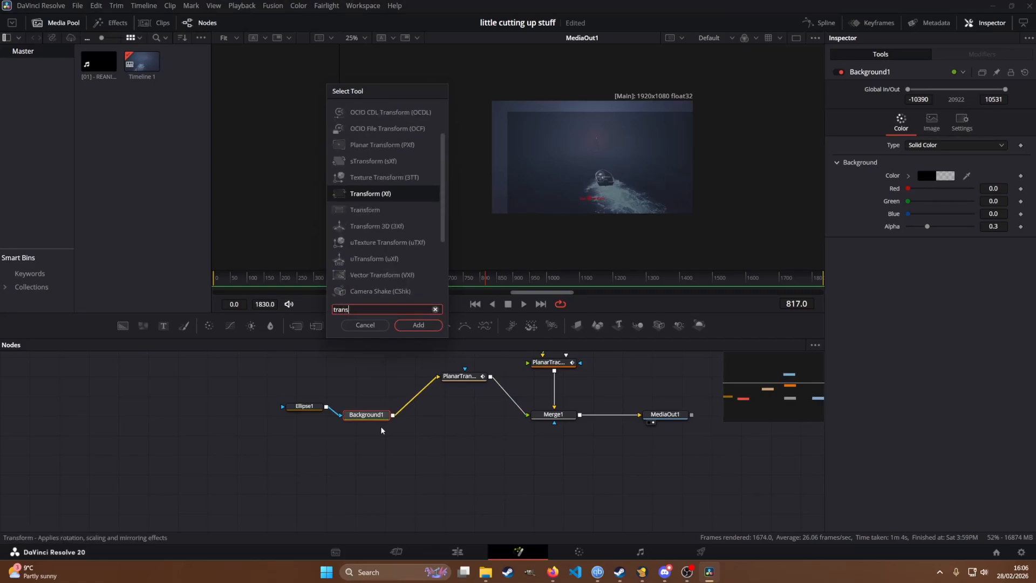
key(Return)
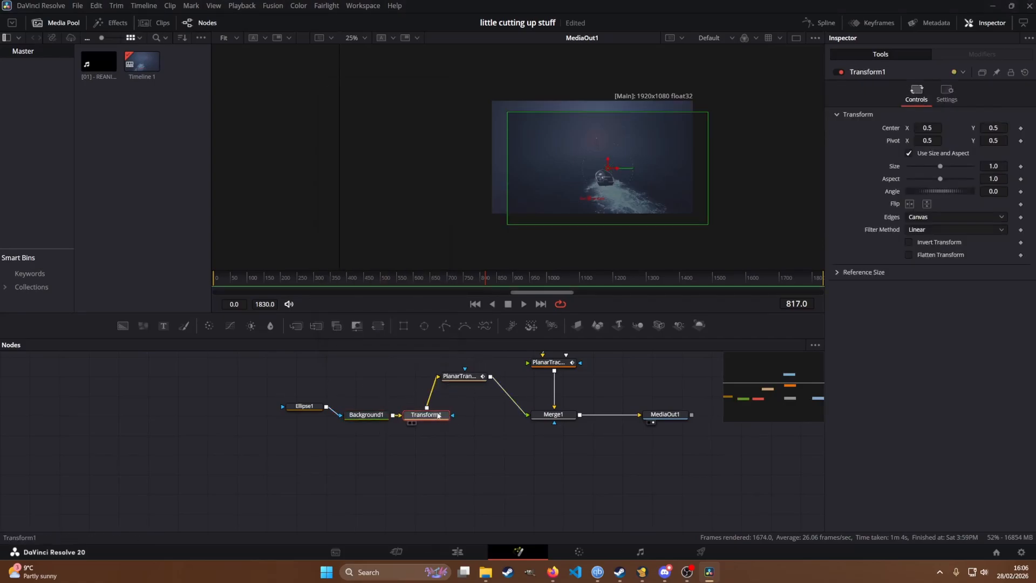
drag(439, 418, 431, 394)
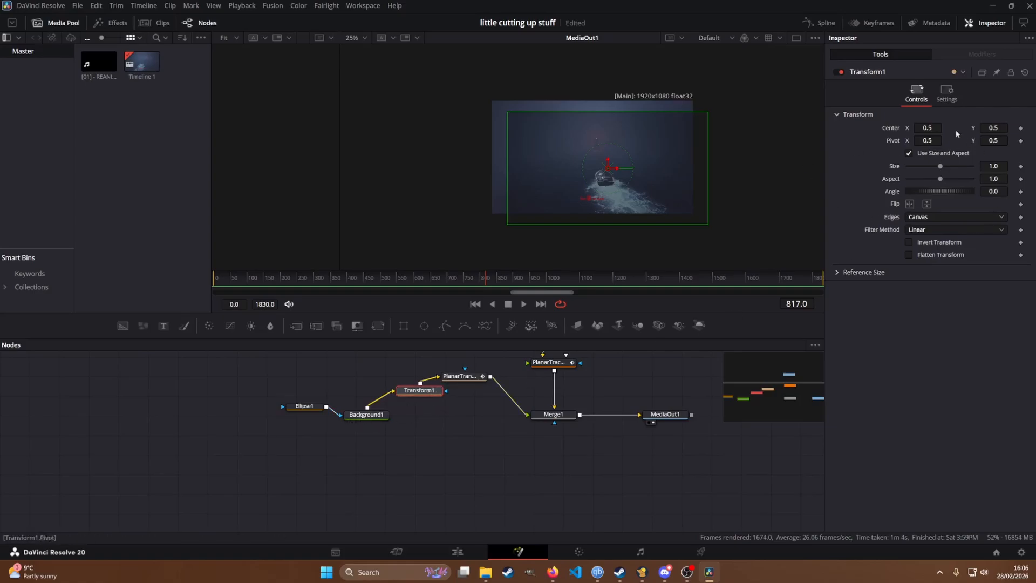
Step: Set the size of Transform1 to 2
drag(940, 167, 952, 167)
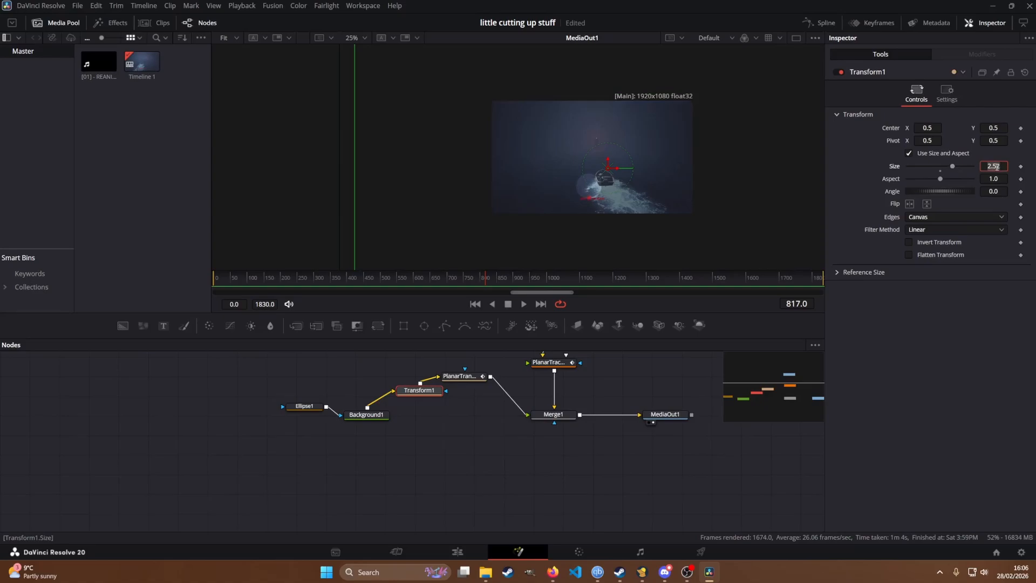
text(2)
key(Tab)
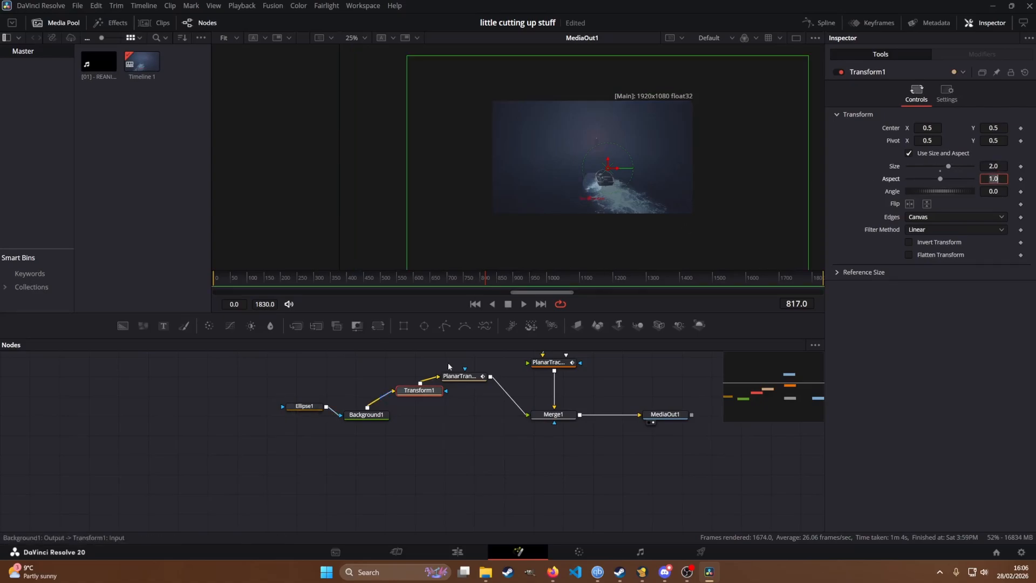
Step: Move the centre of Transform1 to about X 0.540, Y 0.563 to line the ellipse up with the boat
click(365, 420)
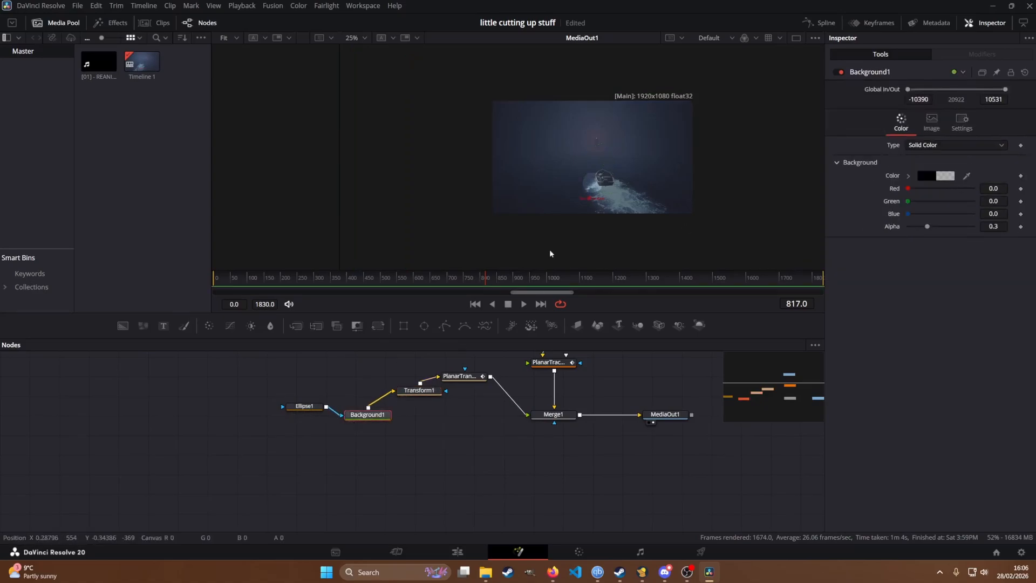
click(426, 390)
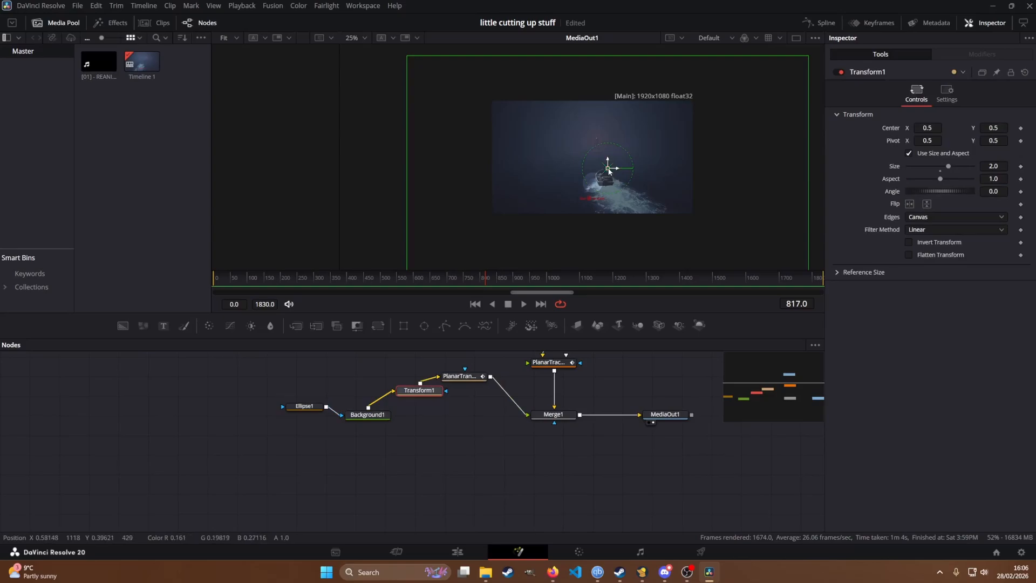
drag(609, 170, 617, 164)
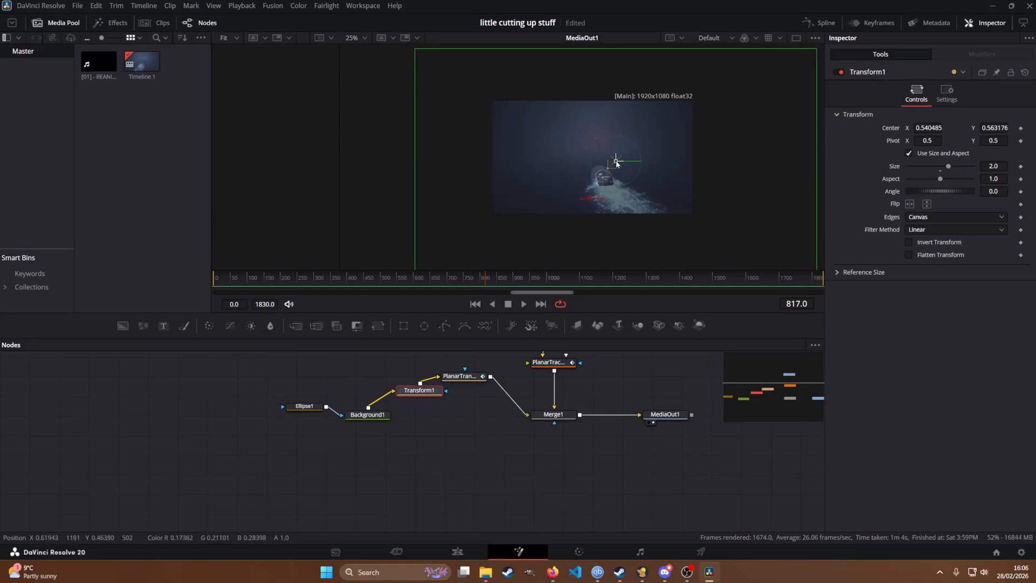
Step: Go back to about frame 9 with MediaOut1 selected and play the composition to check the tracked overlay
drag(461, 440, 377, 436)
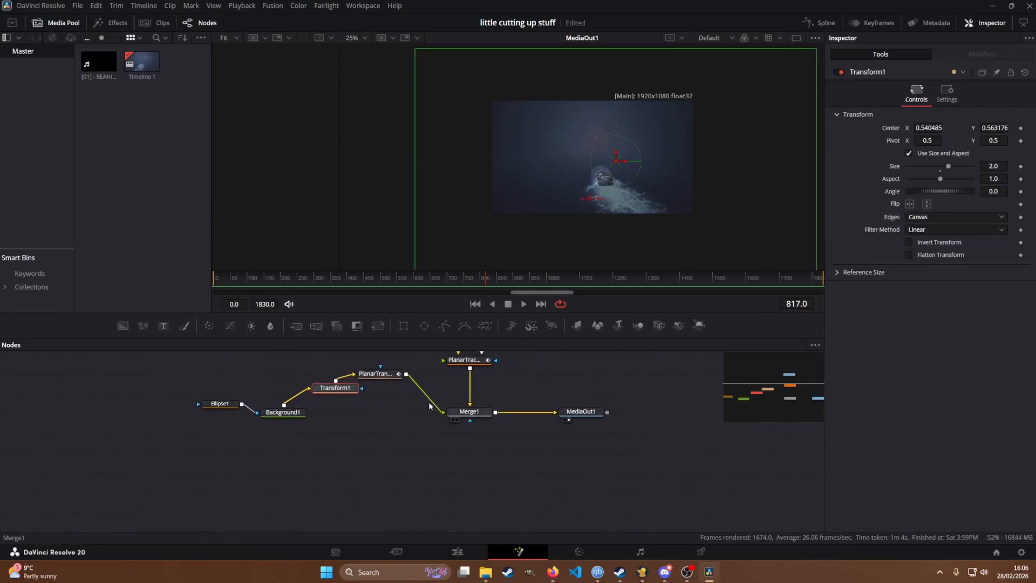
click(590, 416)
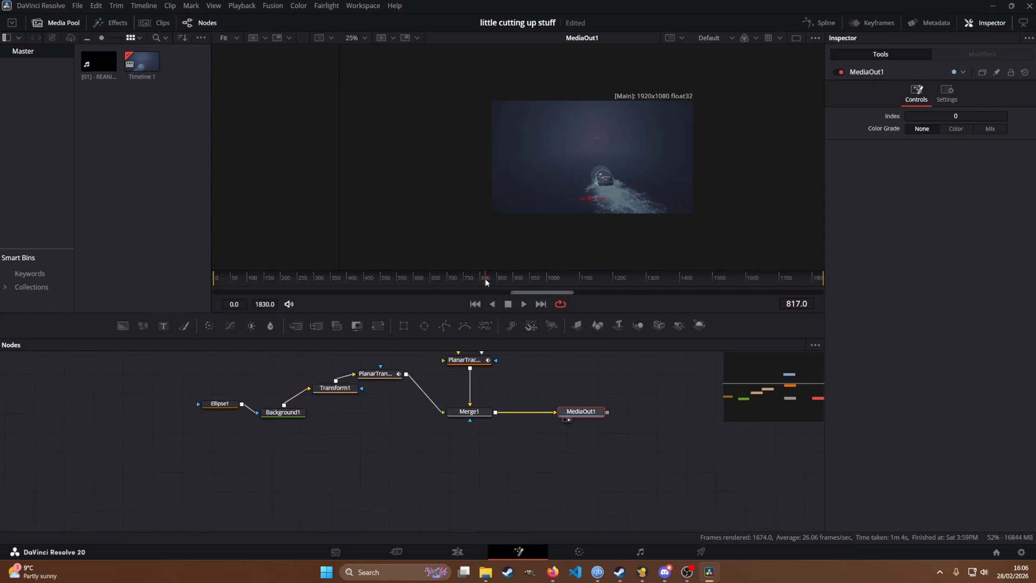
drag(485, 281, 208, 280)
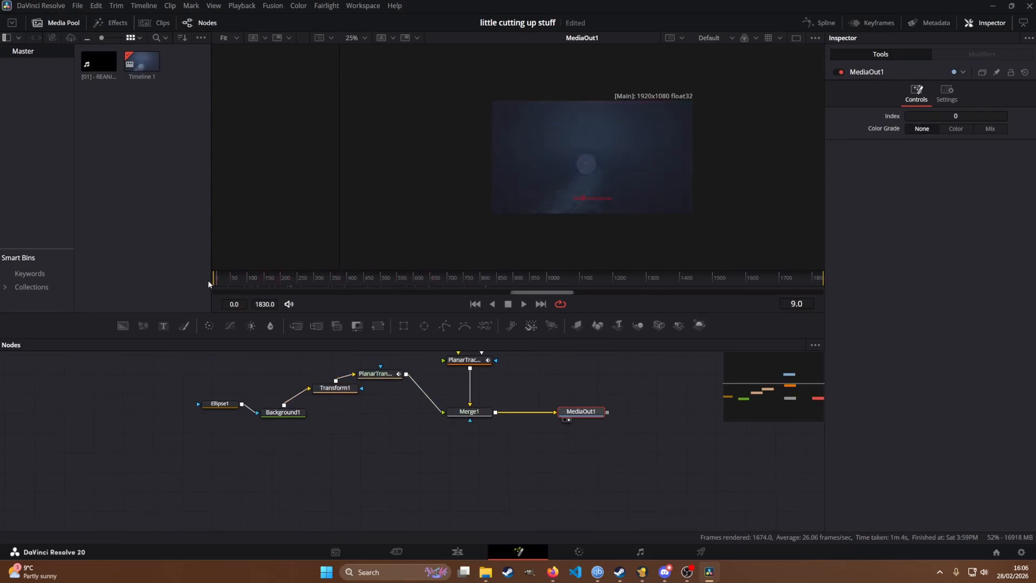
key(space)
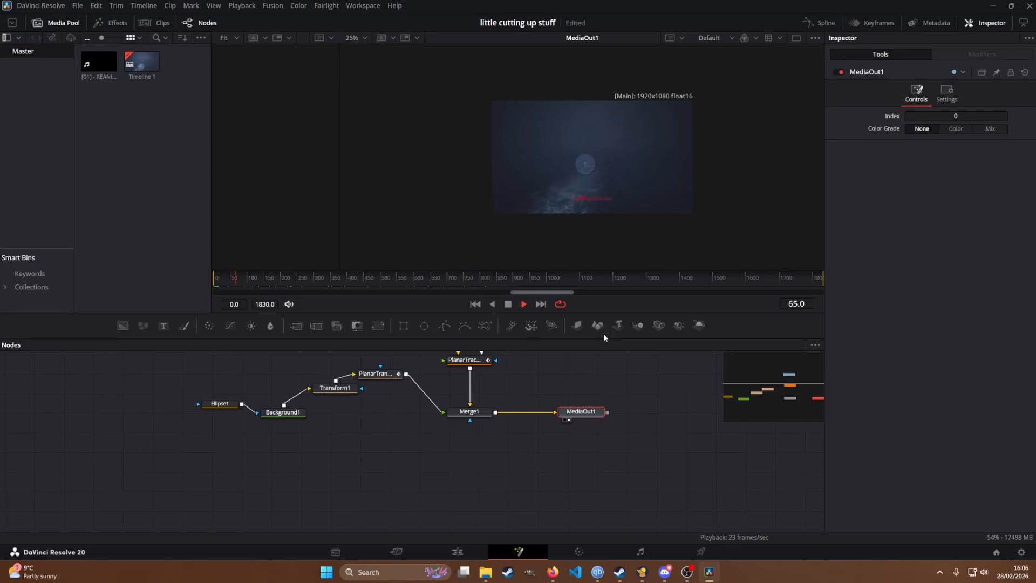
key(space)
Step: Preview the clip briefly on the Edit page, return to the Fusion page and move through the frames to 1192
key(shift+4)
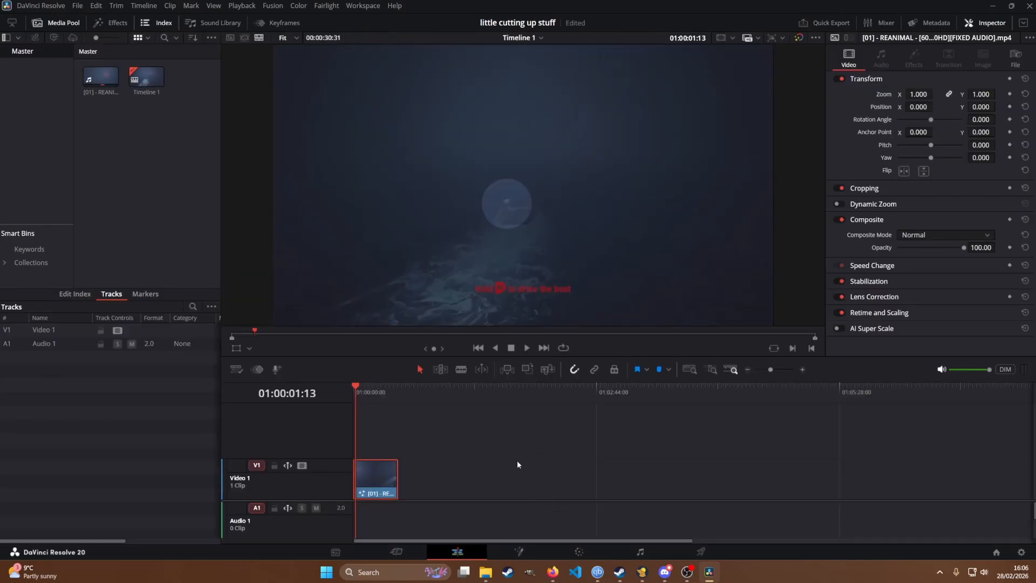
key(space)
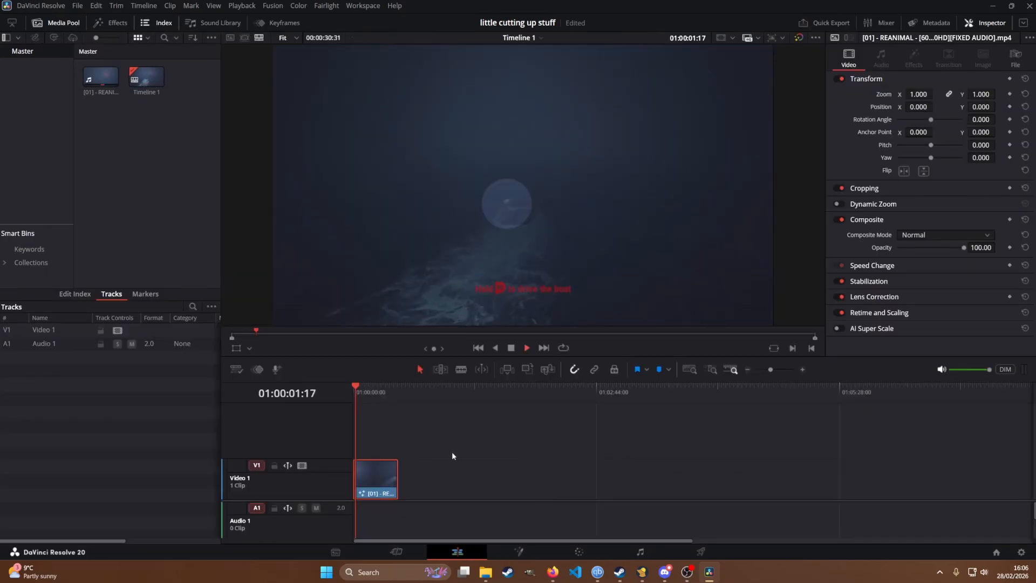
click(535, 550)
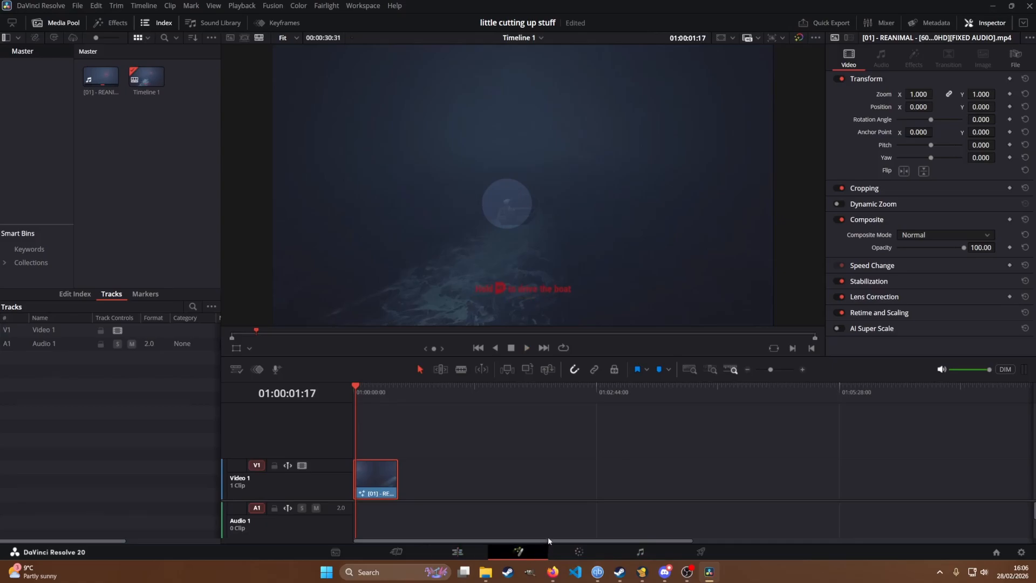
drag(271, 287, 613, 286)
Step: Line up Transform1 horizontally with the planar transform node and shift Background1 and Ellipse1 up and away from it
click(372, 435)
drag(371, 435, 385, 449)
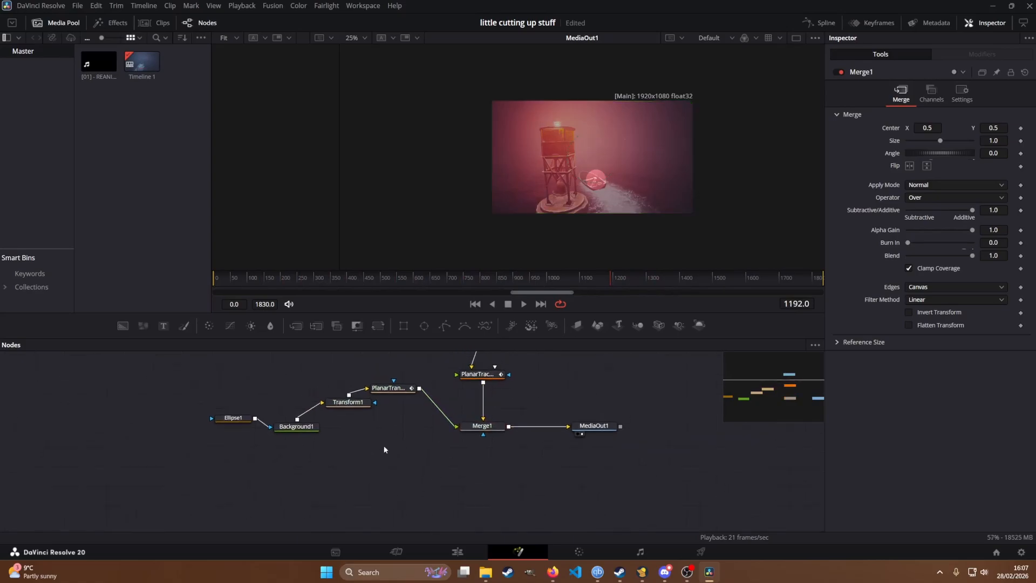
drag(209, 393, 278, 411)
click(337, 447)
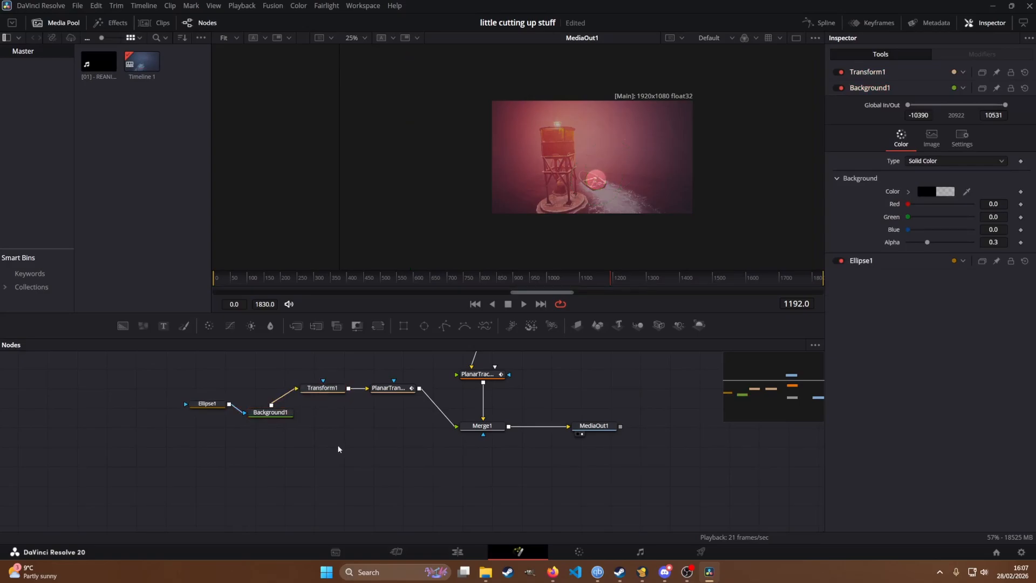
Step: Select the Ellipse1, Background1, Transform1 and PlanarTransform1 nodes together
drag(397, 452, 153, 410)
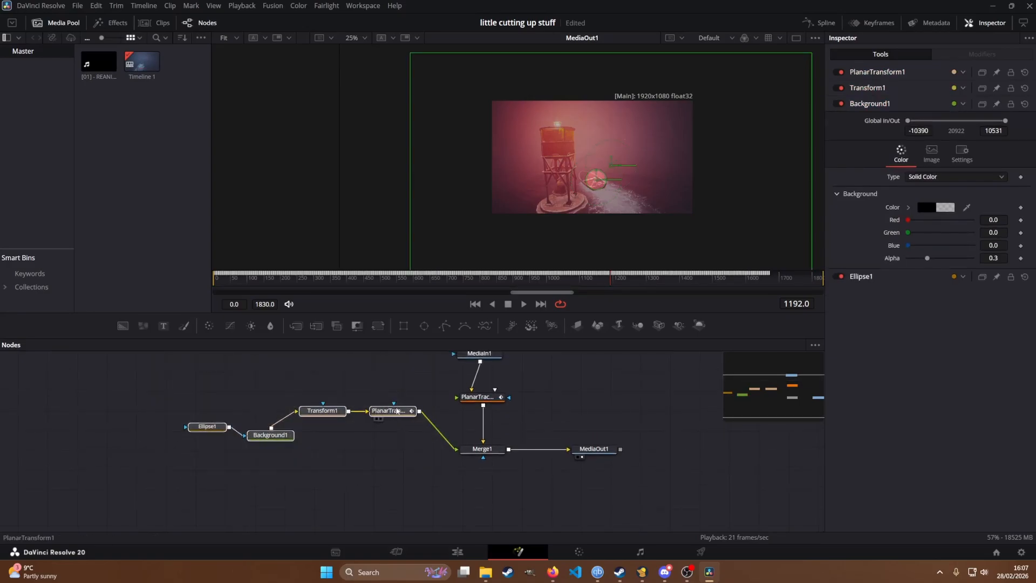